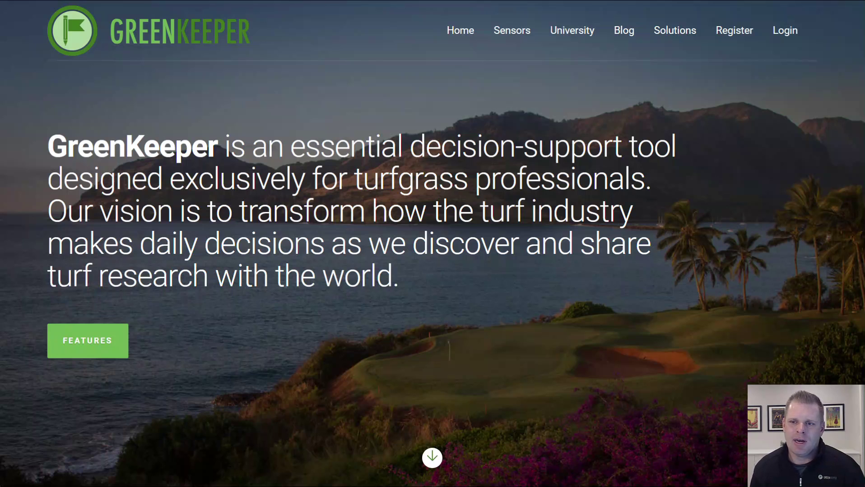
- On the registration page, enter the account holder's first name, last name and e-mail address
{"action": "left_click", "coordinate": [733, 43]}
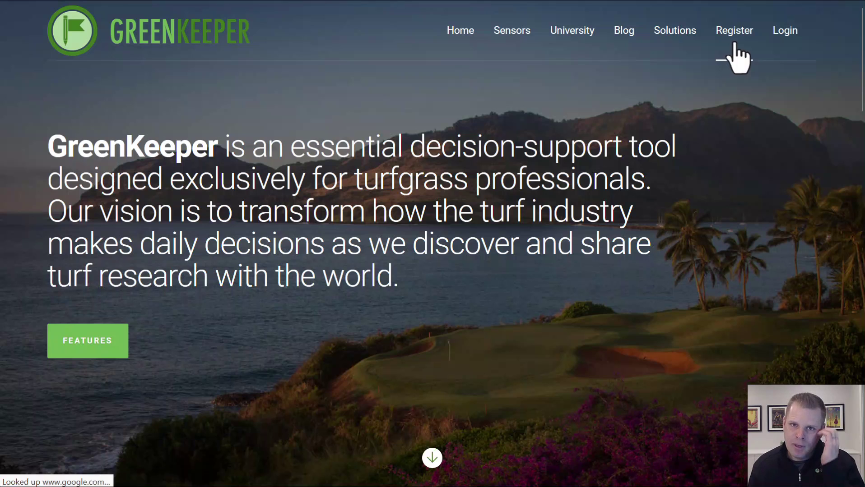
{"action": "scroll", "coordinate": [684, 168], "scroll_direction": "down", "scroll_amount": 2}
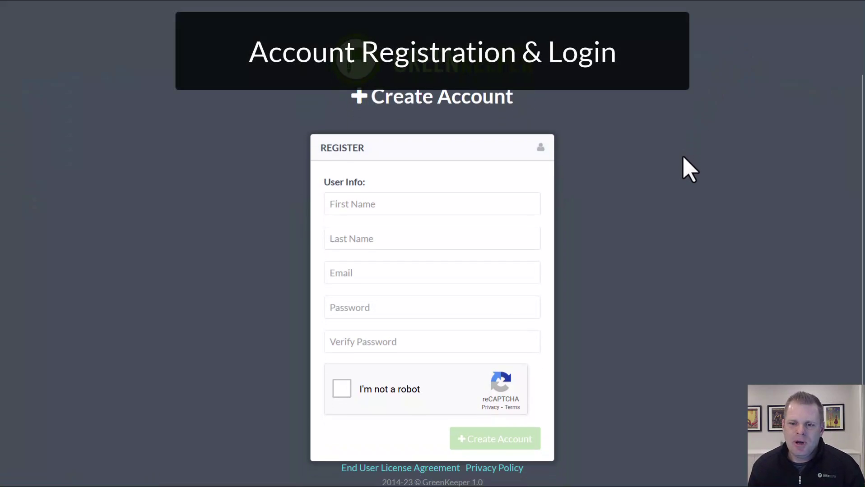
{"action": "left_click", "coordinate": [485, 206]}
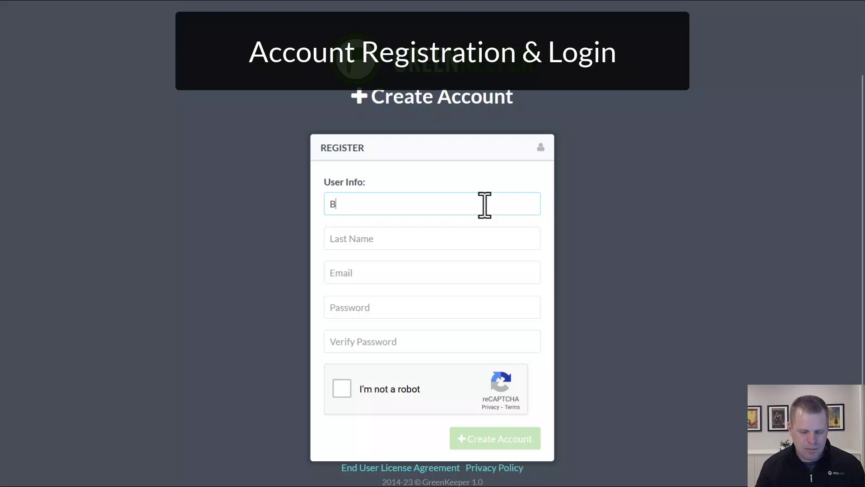
{"action": "key", "text": "Tab"}
{"action": "key", "text": "Tab"}
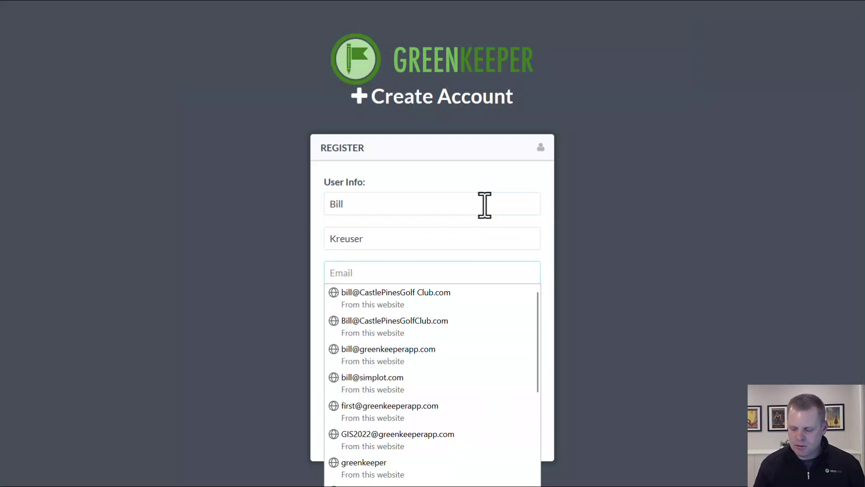
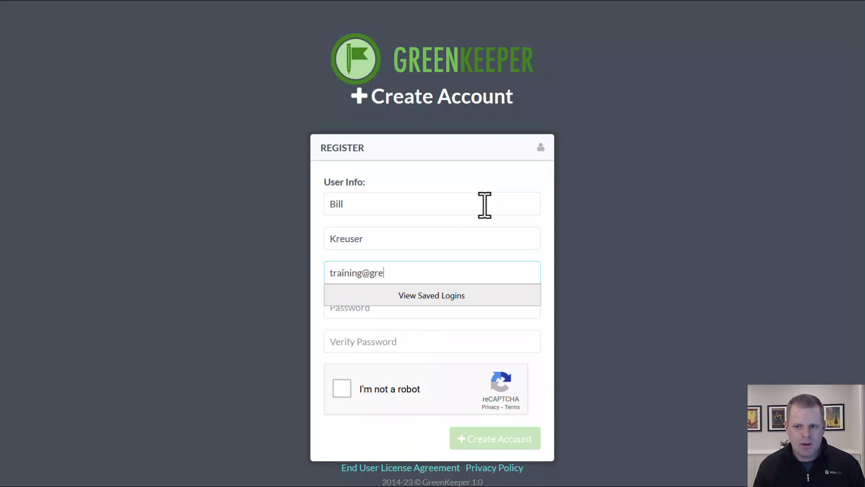
- Enter the account password twice and complete the reCAPTCHA robot check
{"action": "key", "text": "Tab"}
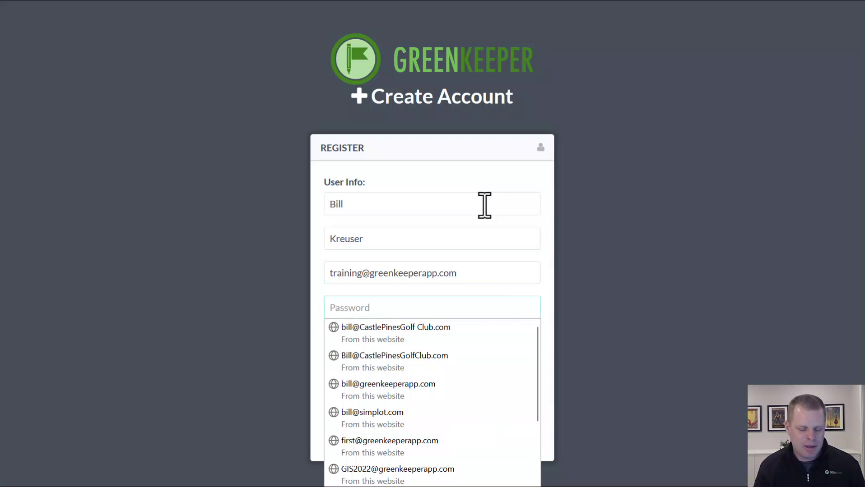
{"action": "type", "text": "••••••"}
{"action": "key", "text": "Tab"}
{"action": "type", "text": "•••••"}
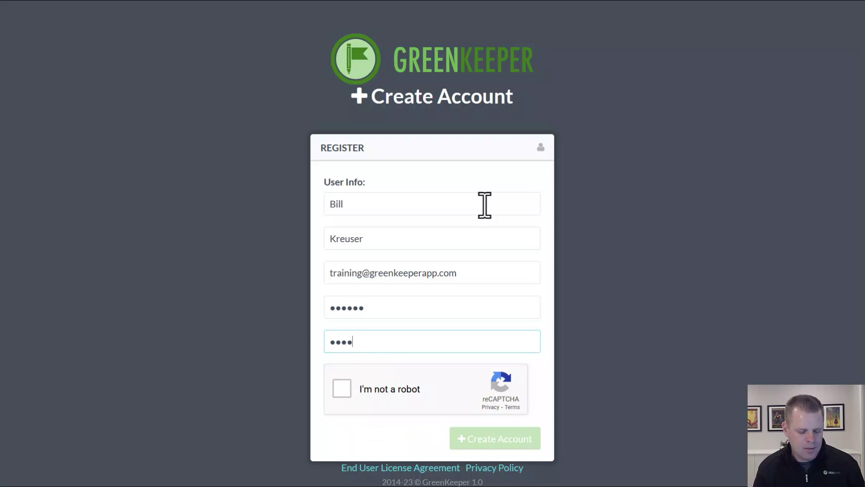
{"action": "type", "text": "•"}
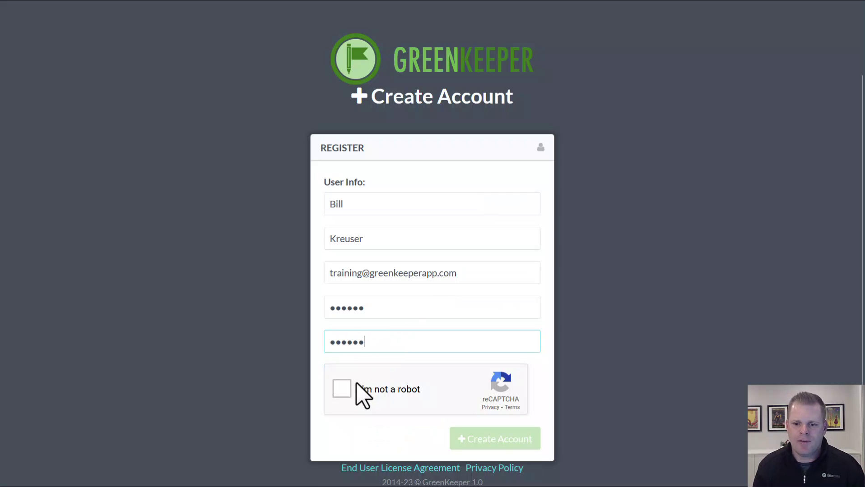
{"action": "left_click", "coordinate": [341, 389]}
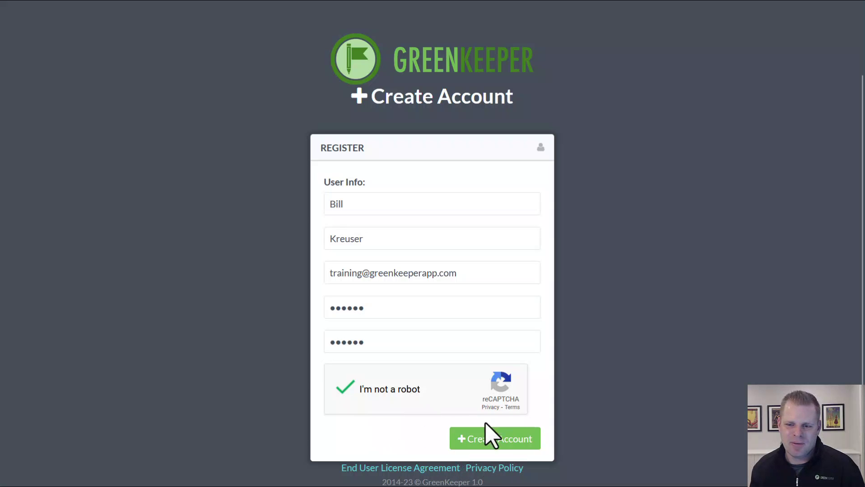
- Create the account, save its login in the browser, and autofill the login with Remember Me on
{"action": "left_click", "coordinate": [508, 445]}
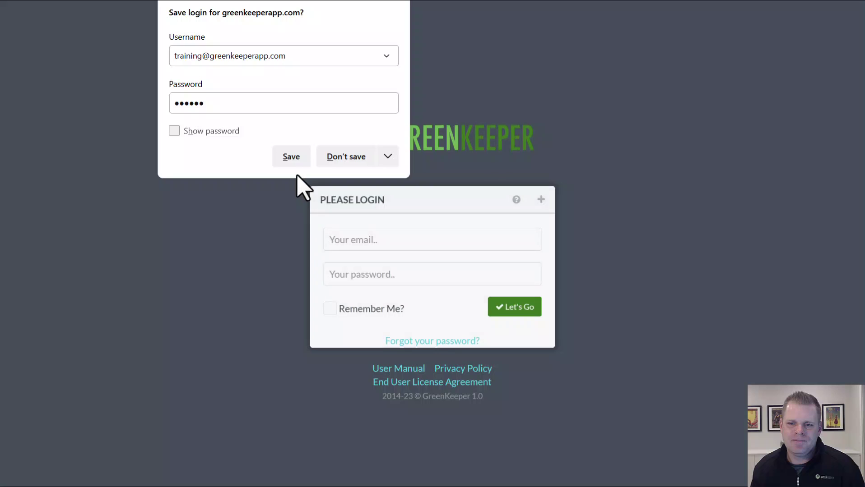
{"action": "left_click", "coordinate": [291, 158]}
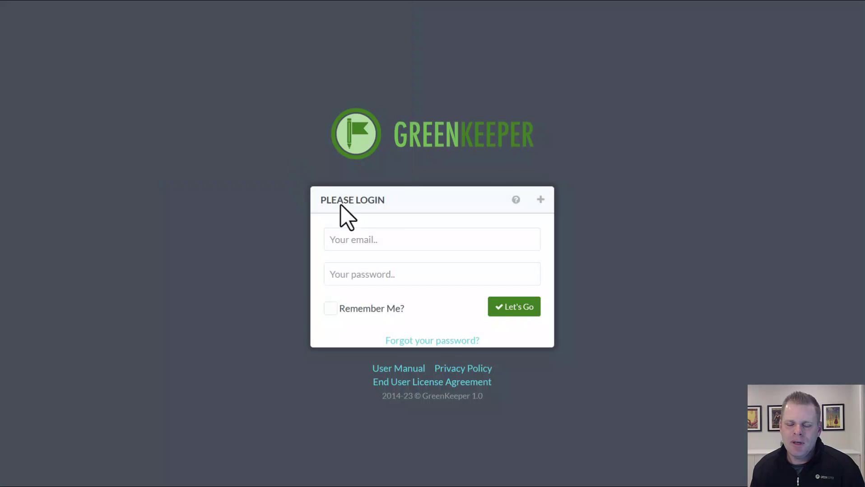
{"action": "left_click", "coordinate": [388, 243]}
{"action": "left_click", "coordinate": [388, 244]}
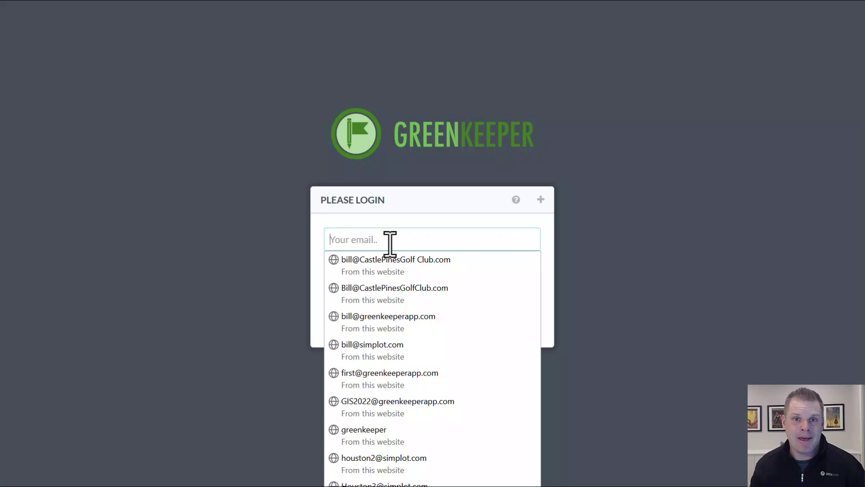
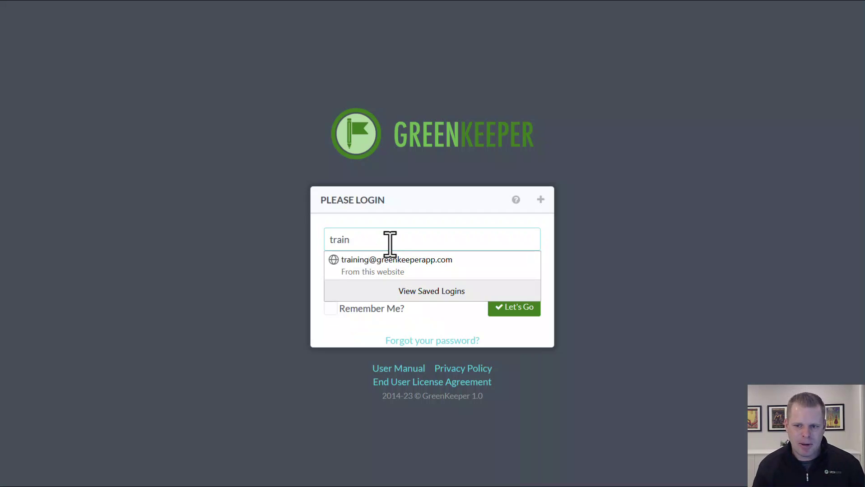
{"action": "left_click", "coordinate": [380, 269]}
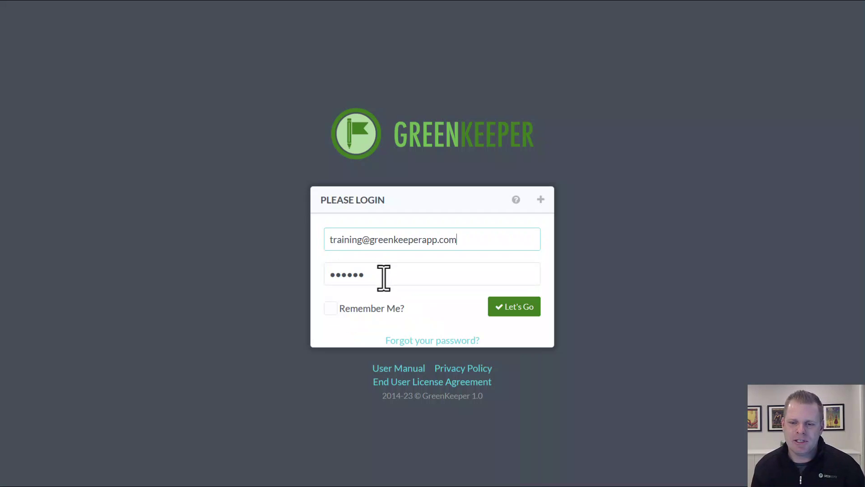
{"action": "left_click", "coordinate": [330, 310]}
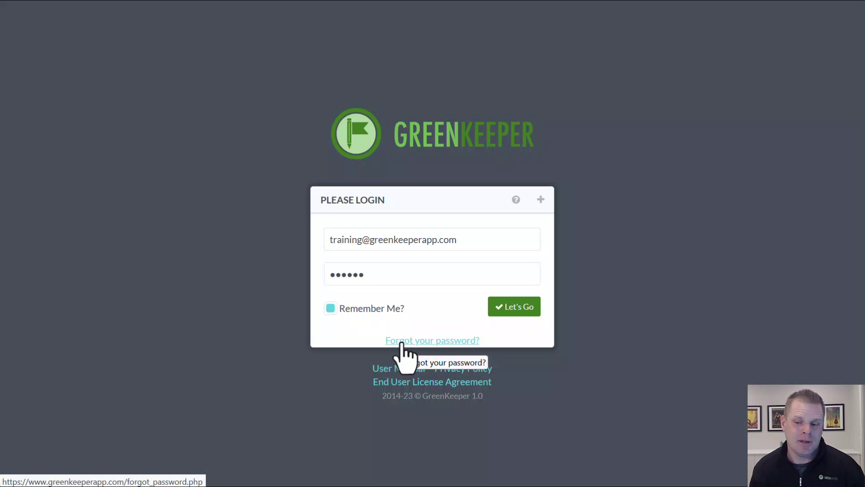
- Log in with Let's Go and wait for Course Setup's Create your Course welcome dialog
{"action": "left_click", "coordinate": [514, 311]}
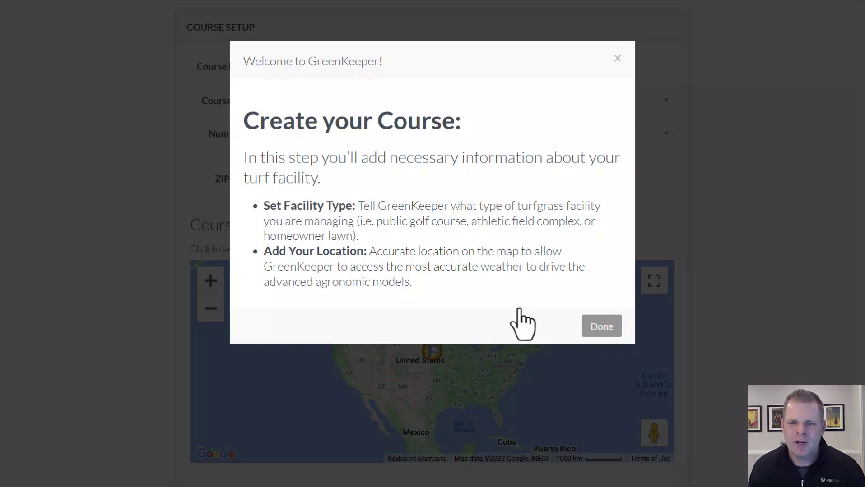
- Dismiss the welcome message and name the course 'GreenKeeper Training Course'
{"action": "left_click", "coordinate": [598, 328]}
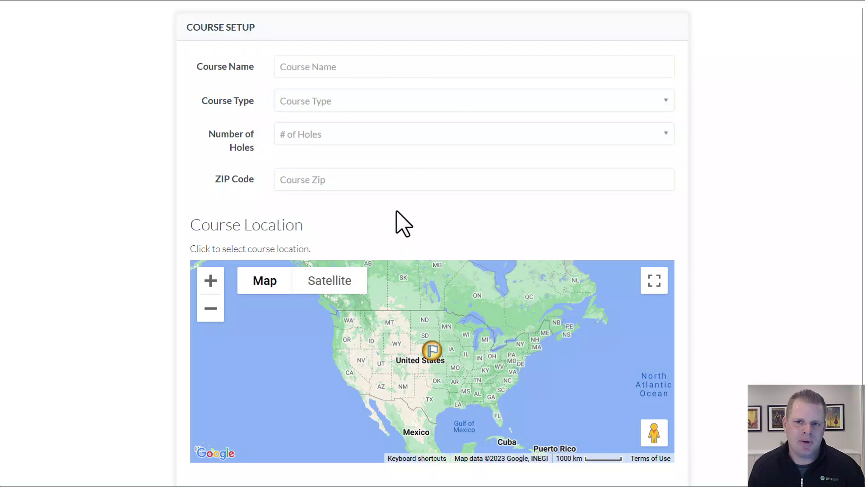
{"action": "left_click", "coordinate": [381, 66]}
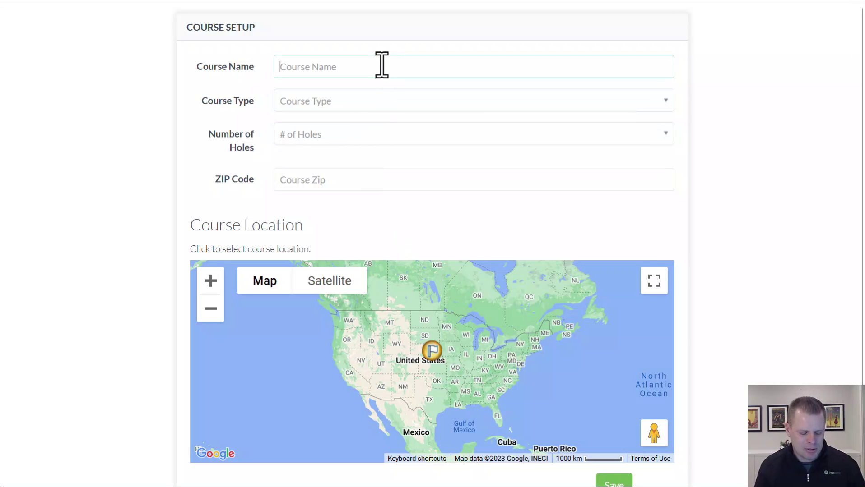
{"action": "type", "text": "GreenKeeper Training"}
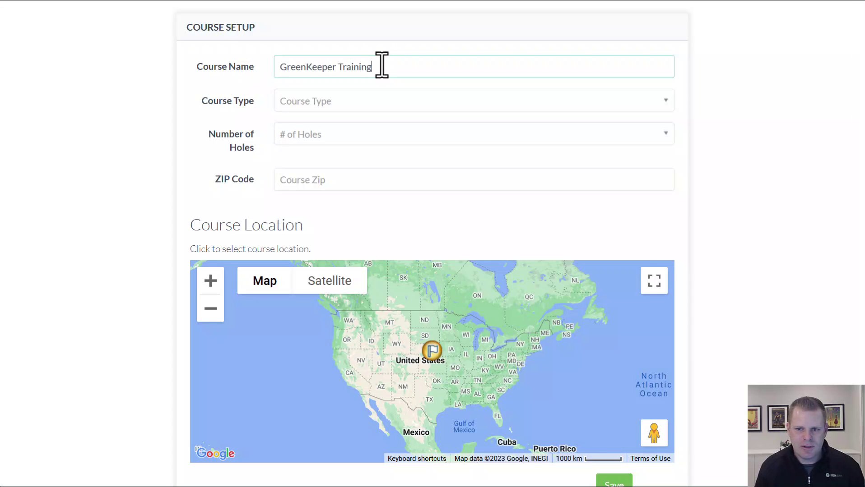
{"action": "type", "text": " Course"}
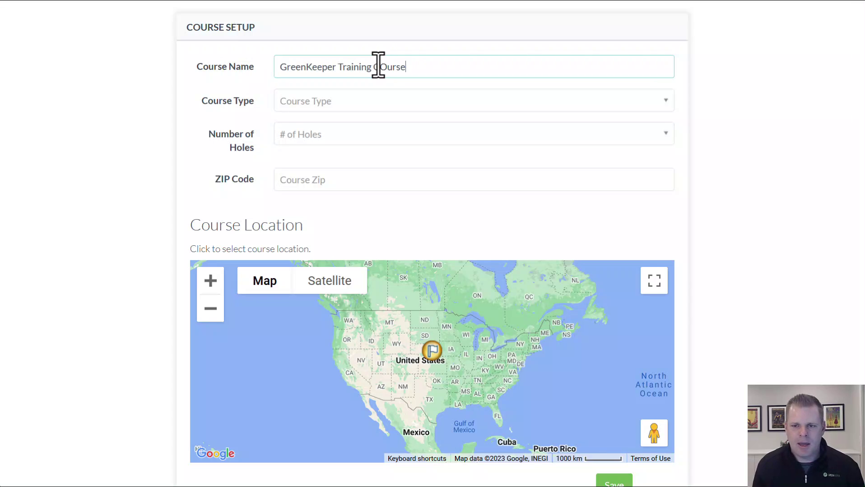
{"action": "left_click", "coordinate": [385, 67]}
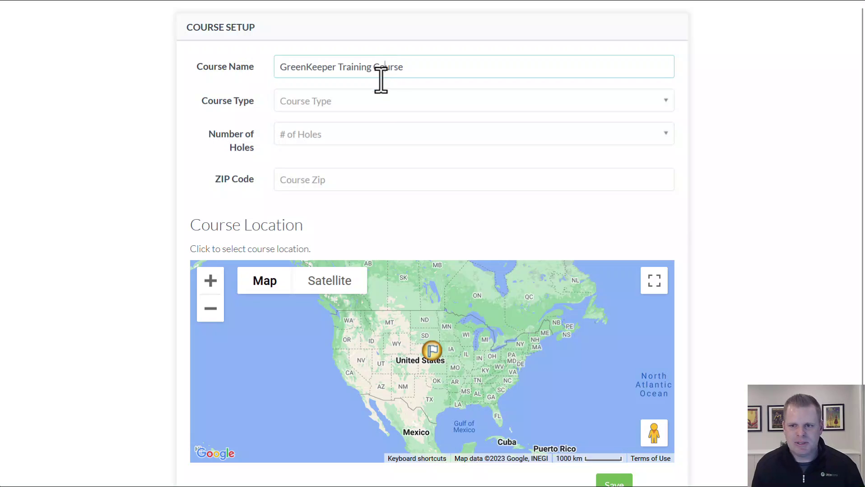
- Set Course Type to COMMERICAL TURF/OTHER, Number of Holes to 18, and ZIP Code to 68506
{"action": "left_click", "coordinate": [379, 105]}
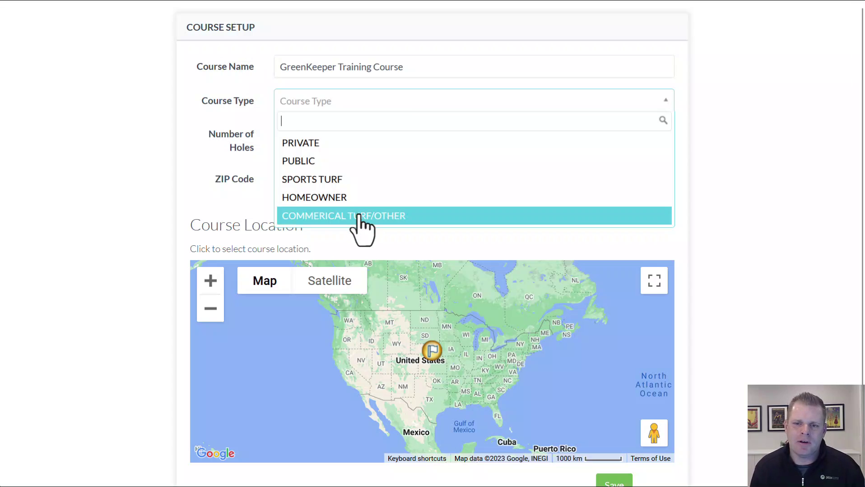
{"action": "left_click", "coordinate": [356, 217]}
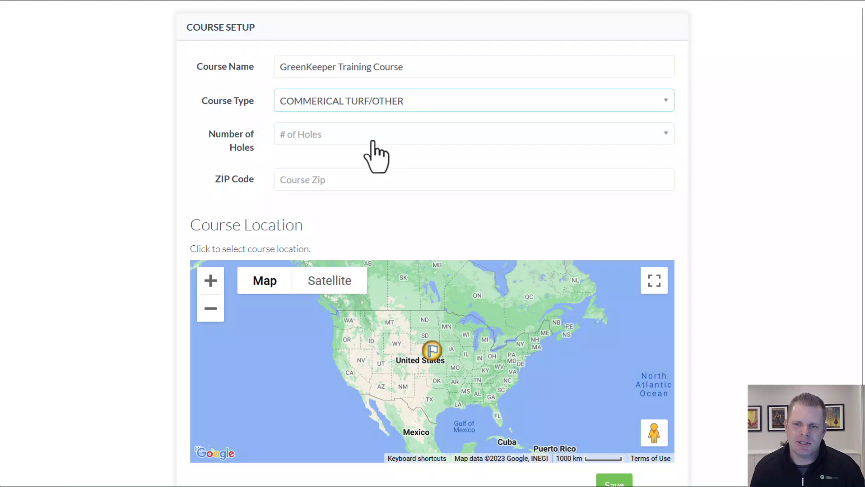
{"action": "left_click", "coordinate": [373, 138]}
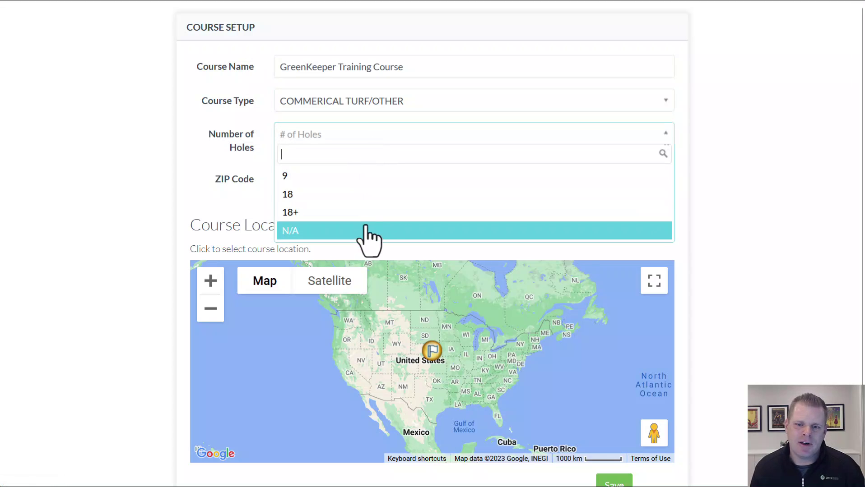
{"action": "left_click", "coordinate": [370, 195]}
{"action": "left_click", "coordinate": [371, 179]}
{"action": "type", "text": "68506"}
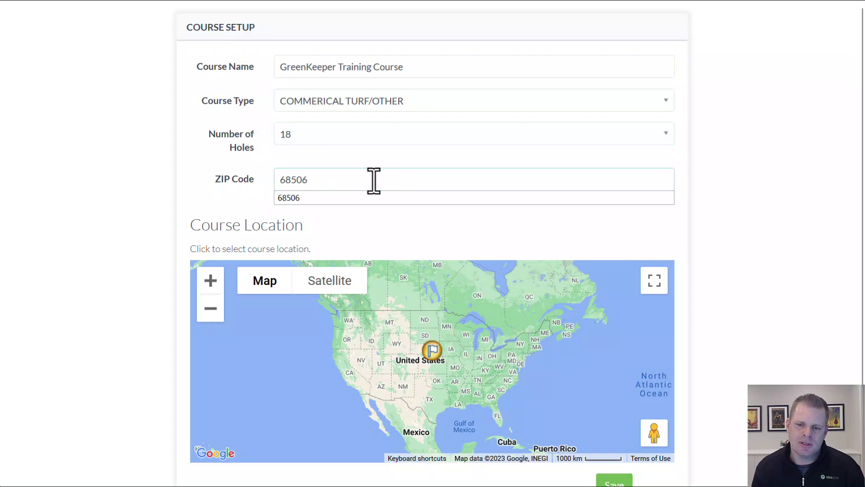
{"action": "left_click", "coordinate": [349, 224]}
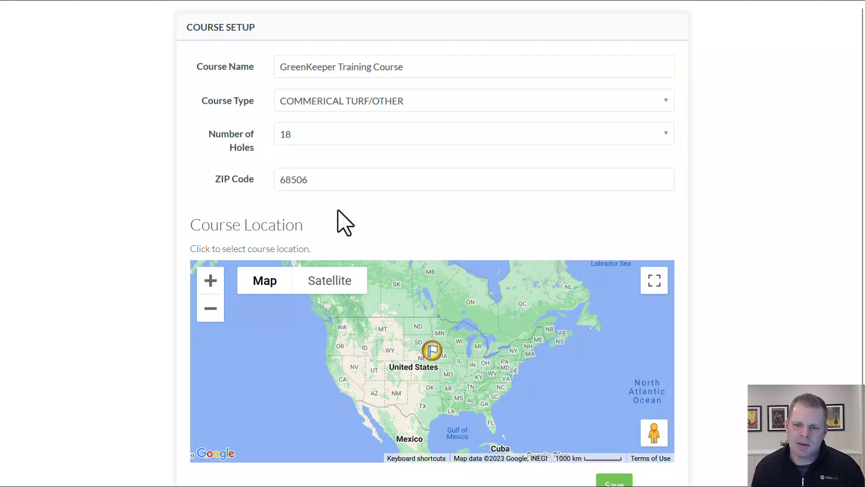
- Zoom the Course Location map in from Nebraska to the Lincoln streets around Holmes Lake
{"action": "left_click", "coordinate": [350, 182]}
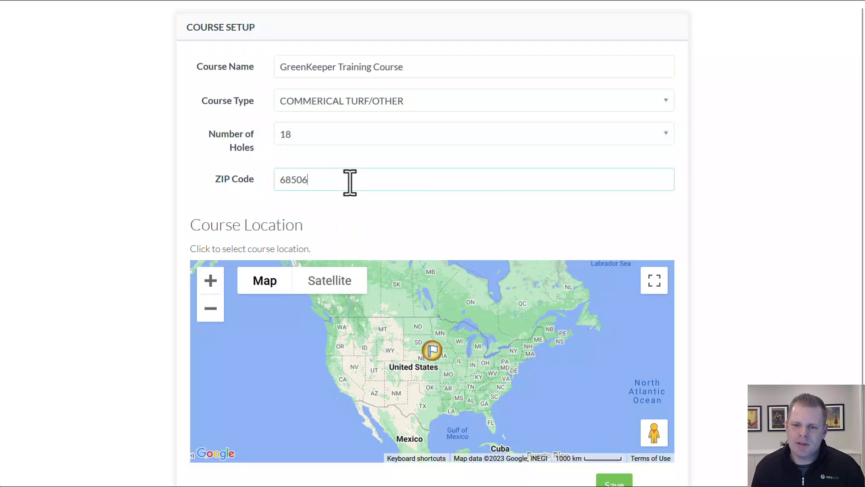
{"action": "scroll", "coordinate": [425, 376], "scroll_direction": "down", "scroll_amount": 2}
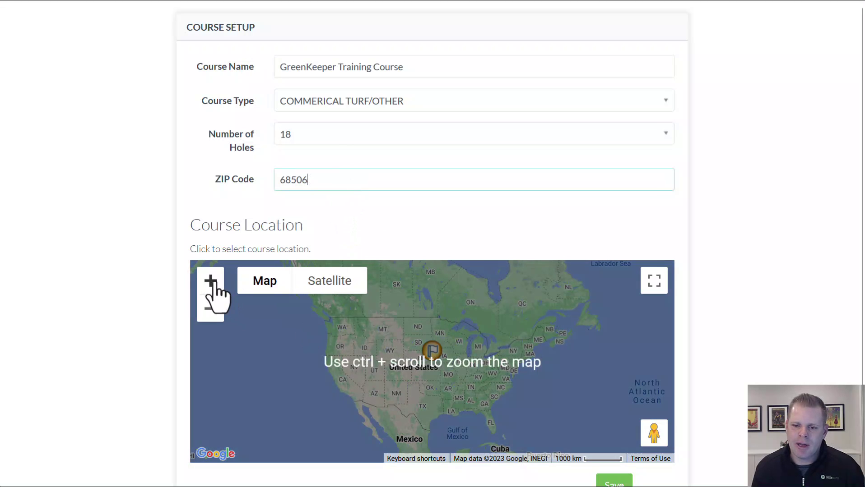
{"action": "left_click", "coordinate": [210, 282]}
{"action": "left_click", "coordinate": [210, 282]}
{"action": "left_click", "coordinate": [210, 282]}
{"action": "left_click", "coordinate": [210, 282]}
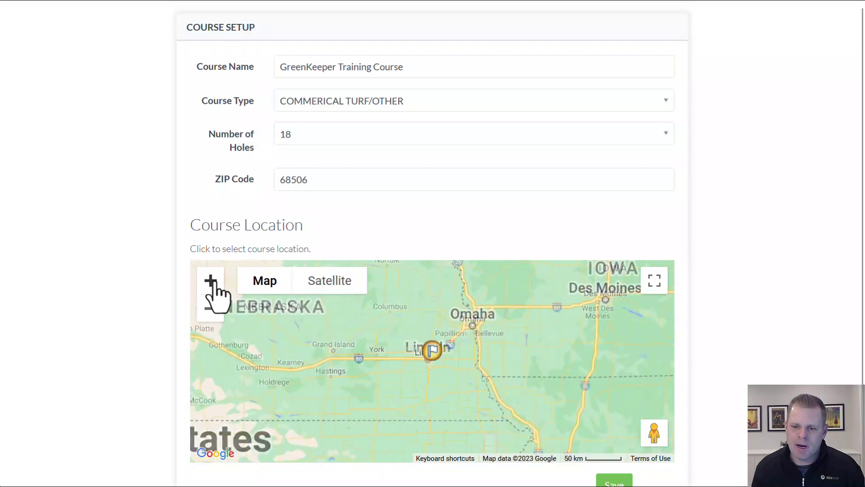
{"action": "left_click", "coordinate": [210, 282]}
{"action": "left_click", "coordinate": [211, 282]}
{"action": "left_click", "coordinate": [211, 282]}
{"action": "left_click", "coordinate": [210, 282]}
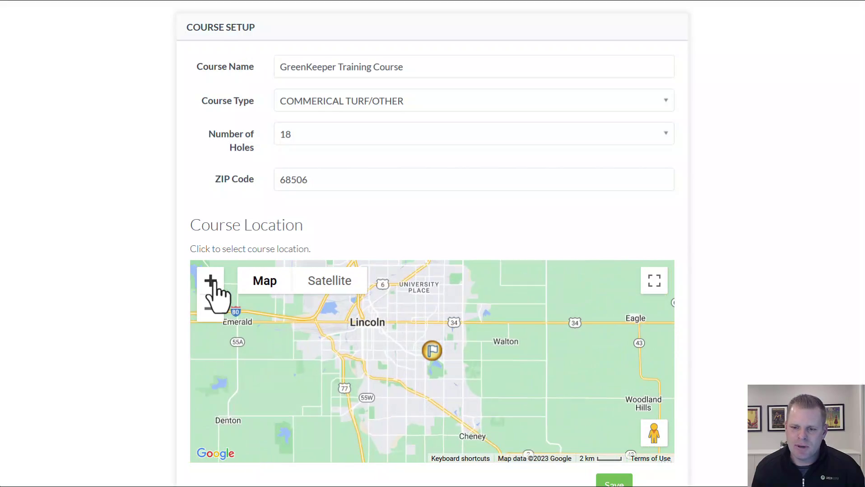
{"action": "left_click", "coordinate": [210, 282]}
{"action": "left_click", "coordinate": [210, 282]}
{"action": "left_click_drag", "start_coordinate": [319, 352], "coordinate": [433, 407]}
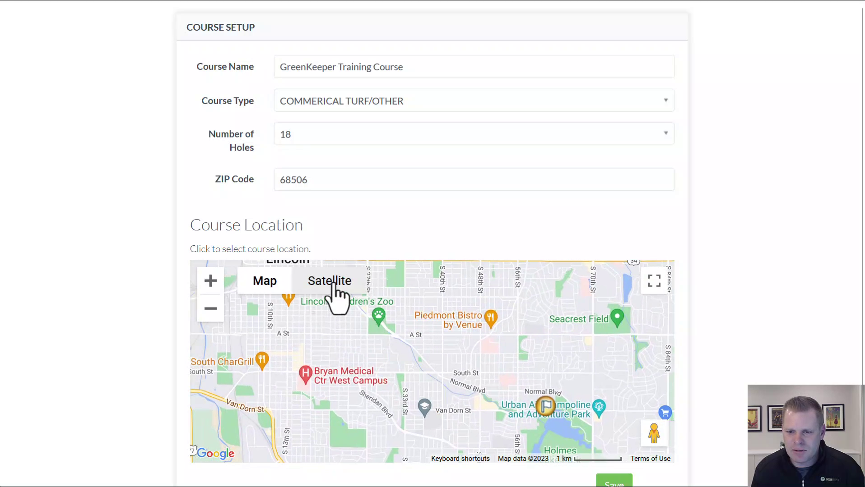
- On satellite imagery, zoom closer and pin the course on the green area by Normal Blvd
{"action": "left_click", "coordinate": [333, 284]}
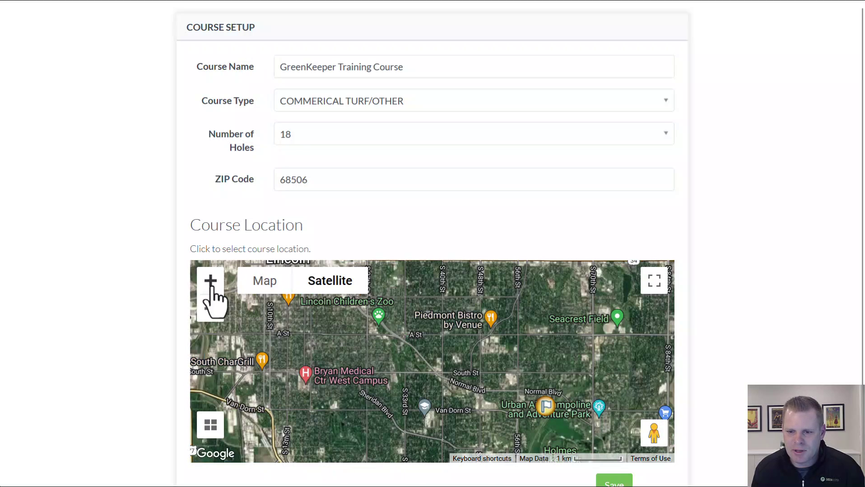
{"action": "left_click", "coordinate": [210, 284]}
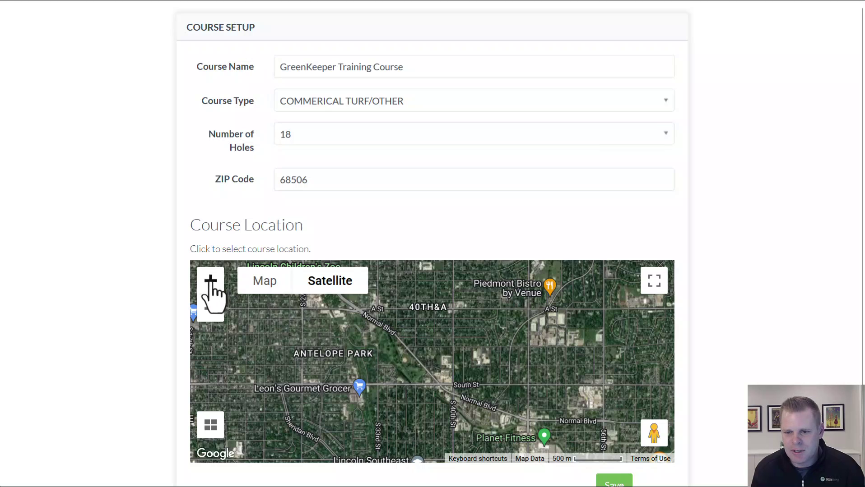
{"action": "left_click", "coordinate": [210, 281]}
{"action": "left_click_drag", "start_coordinate": [396, 381], "coordinate": [434, 373]}
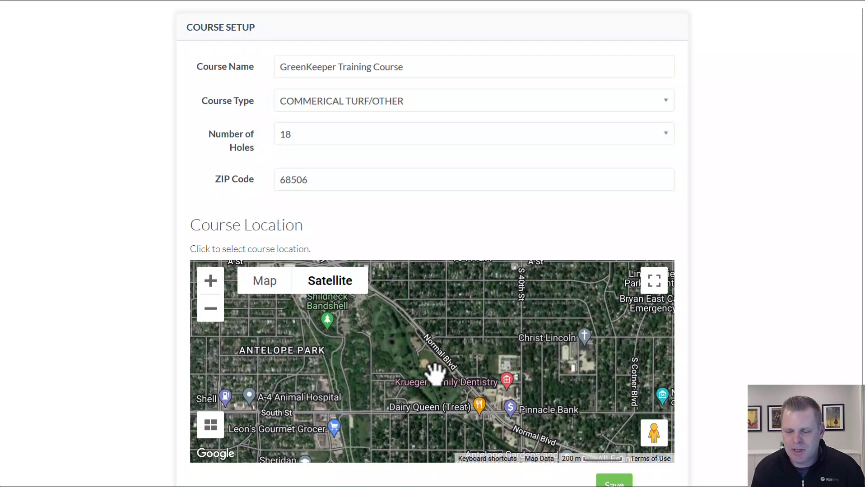
{"action": "left_click", "coordinate": [410, 352]}
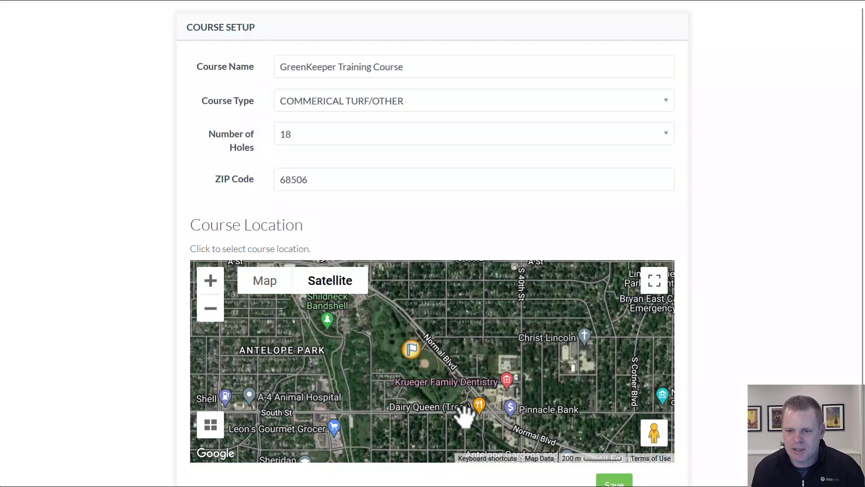
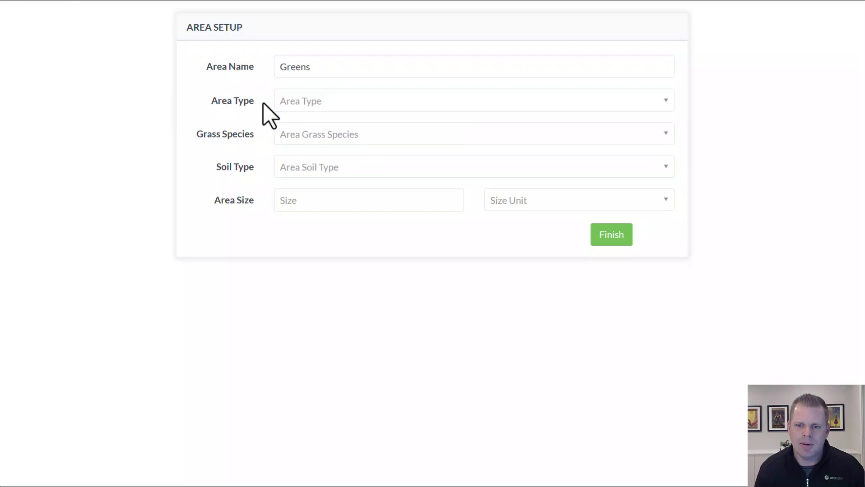
- Set the area type to Greens, grass species to Bentgrass and soil to Sand-based
{"action": "left_click", "coordinate": [294, 106]}
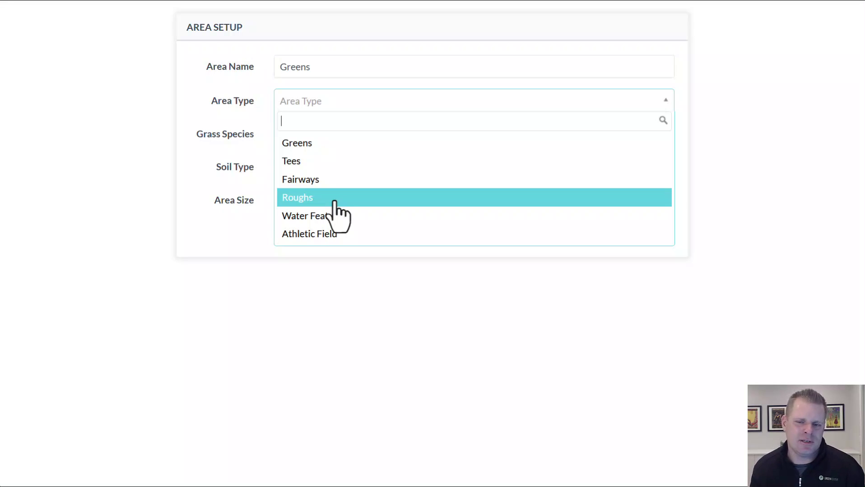
{"action": "left_click", "coordinate": [334, 149]}
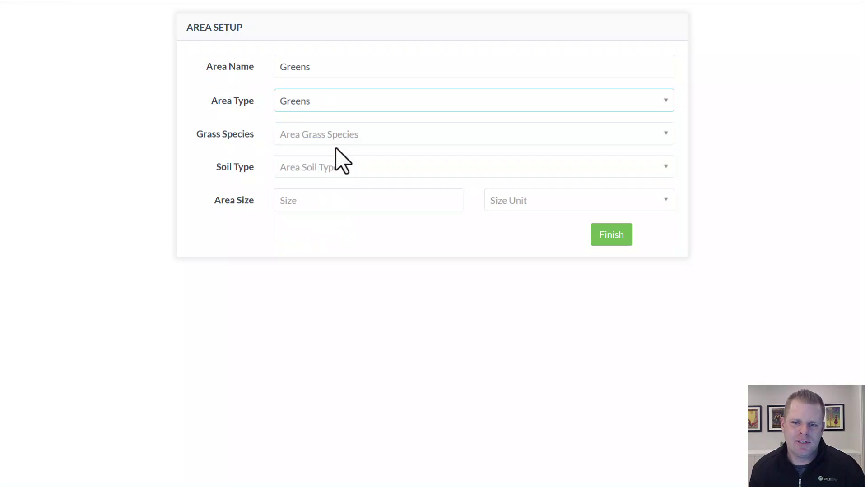
{"action": "left_click", "coordinate": [342, 137]}
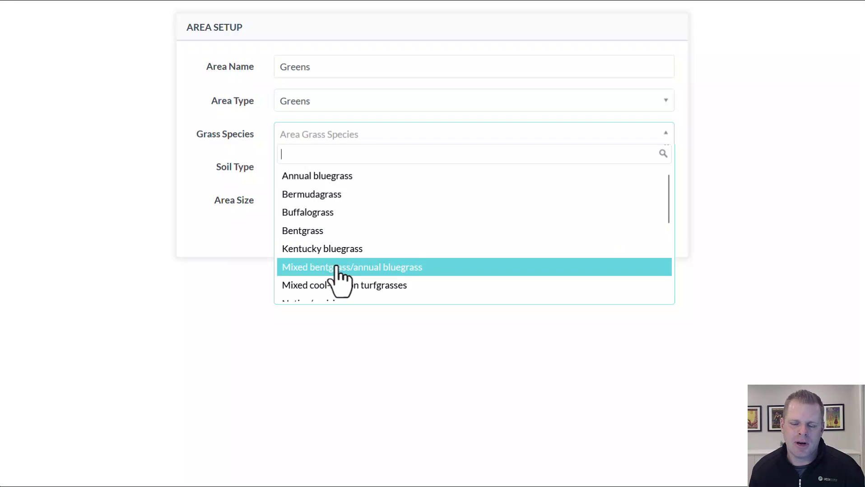
{"action": "left_click", "coordinate": [337, 231]}
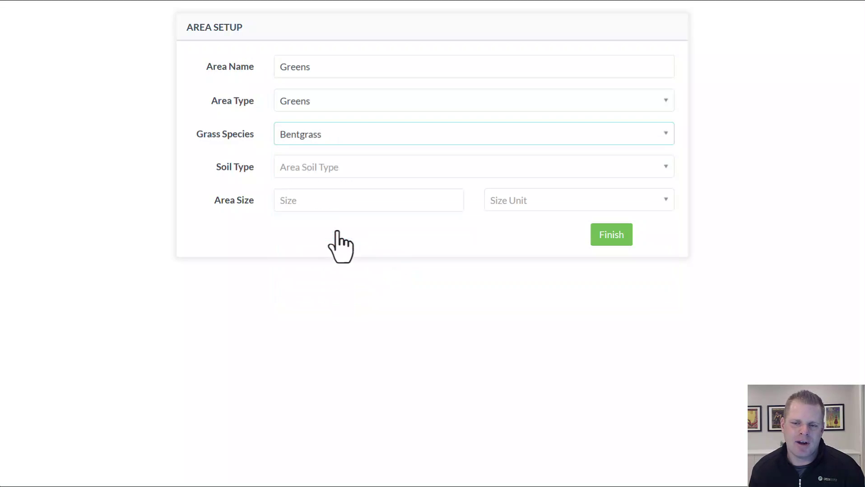
{"action": "left_click", "coordinate": [345, 168]}
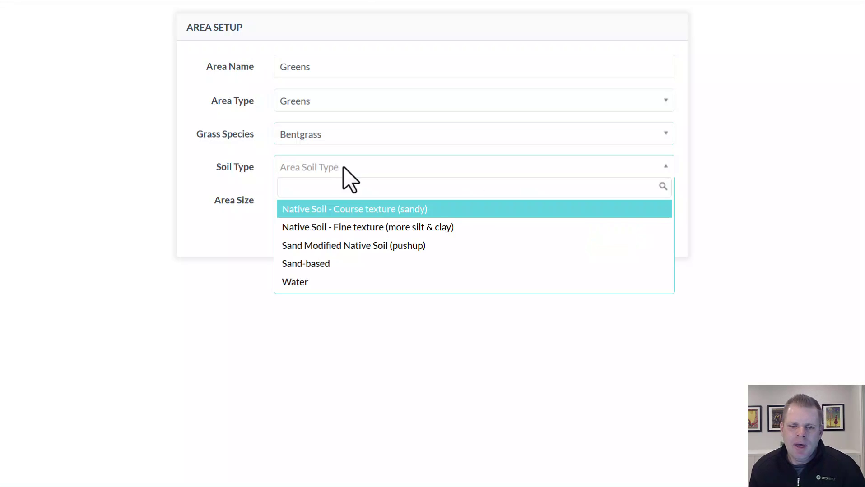
{"action": "left_click", "coordinate": [332, 265]}
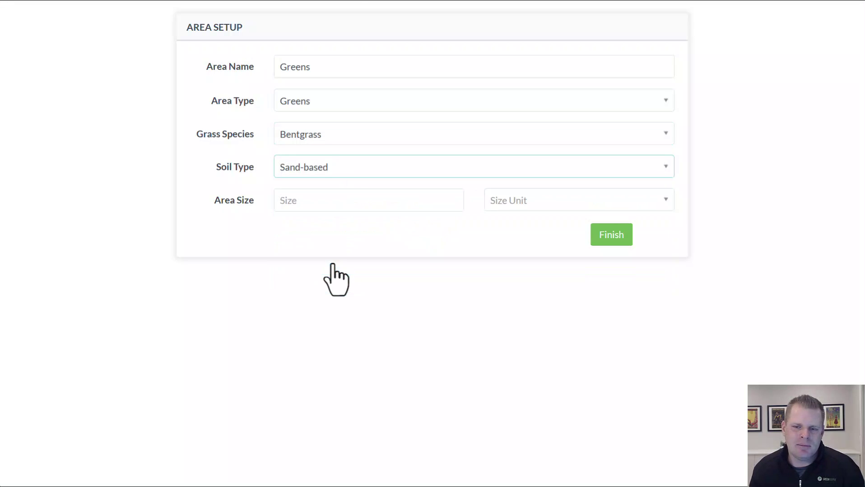
- Set the area size to 3 Acre and save the Greens area
{"action": "left_click", "coordinate": [326, 202]}
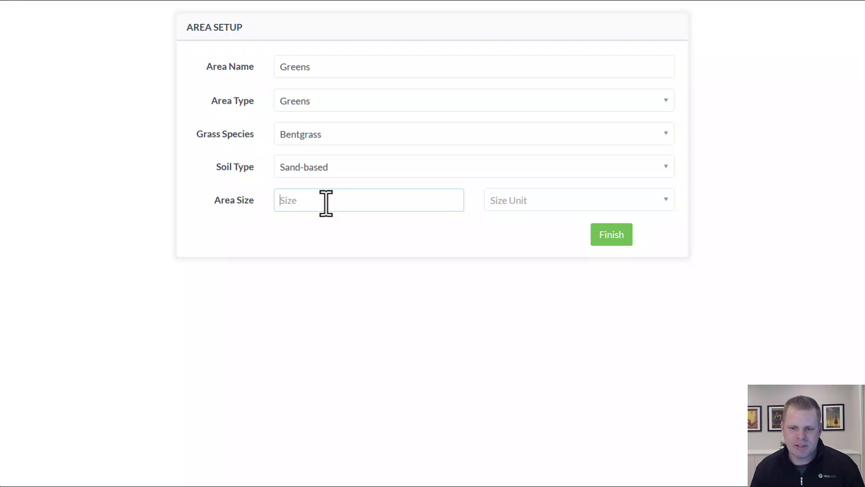
{"action": "type", "text": "80"}
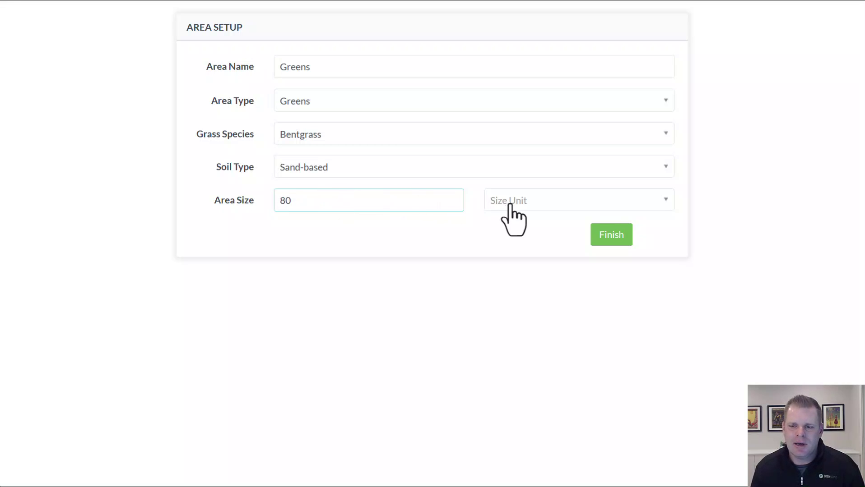
{"action": "left_click_drag", "start_coordinate": [376, 206], "coordinate": [268, 202]}
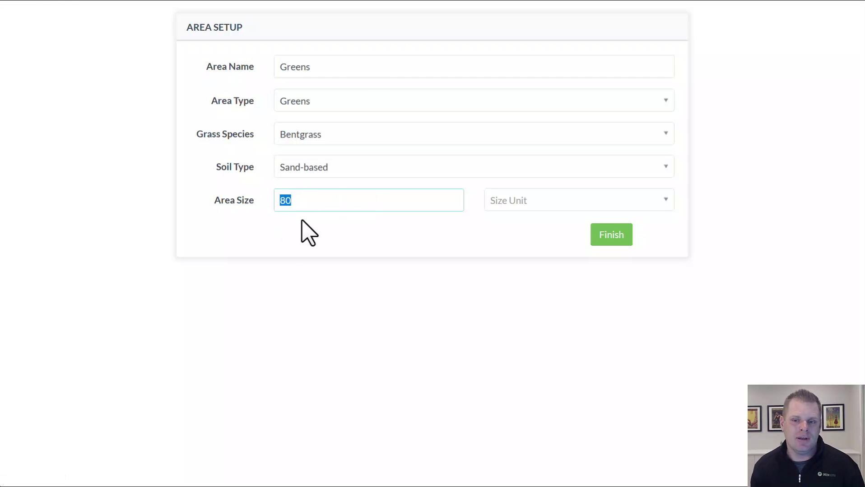
{"action": "type", "text": "80000"}
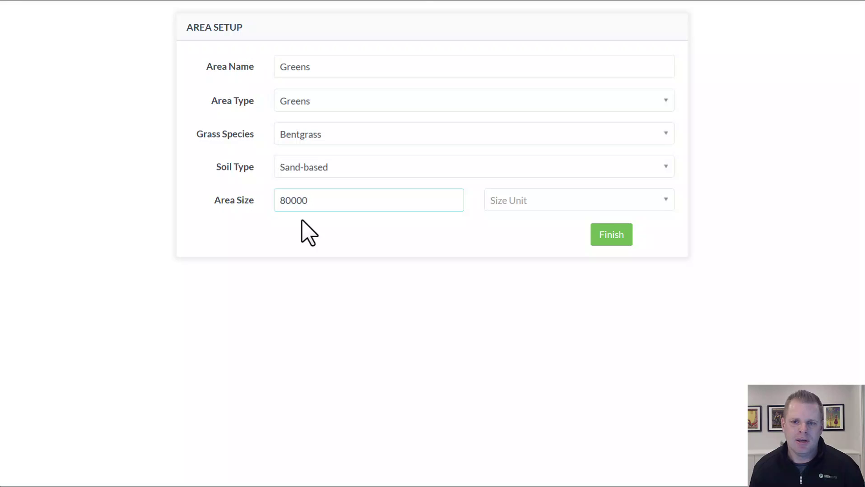
{"action": "left_click", "coordinate": [533, 204]}
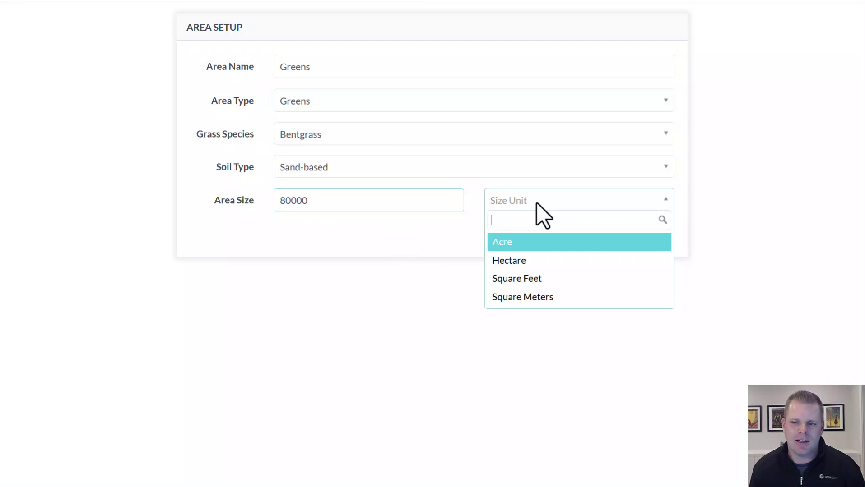
{"action": "left_click", "coordinate": [527, 283]}
{"action": "left_click_drag", "start_coordinate": [297, 199], "coordinate": [216, 190]}
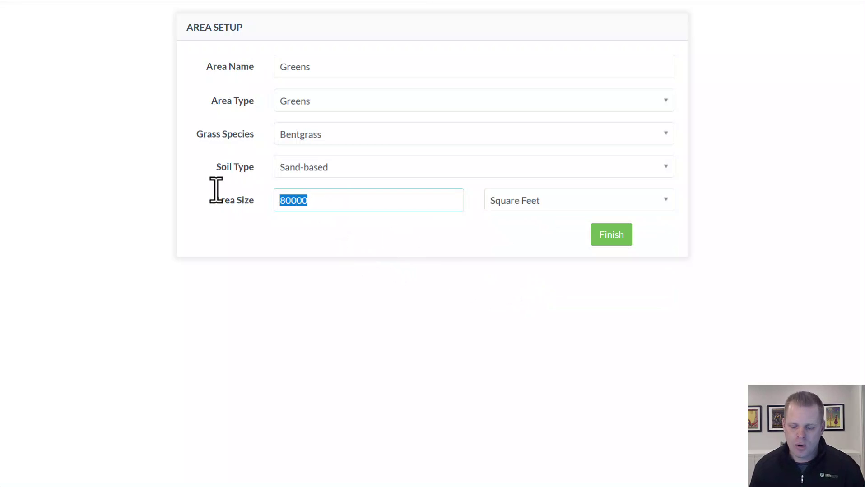
{"action": "type", "text": "3"}
{"action": "left_click", "coordinate": [544, 206]}
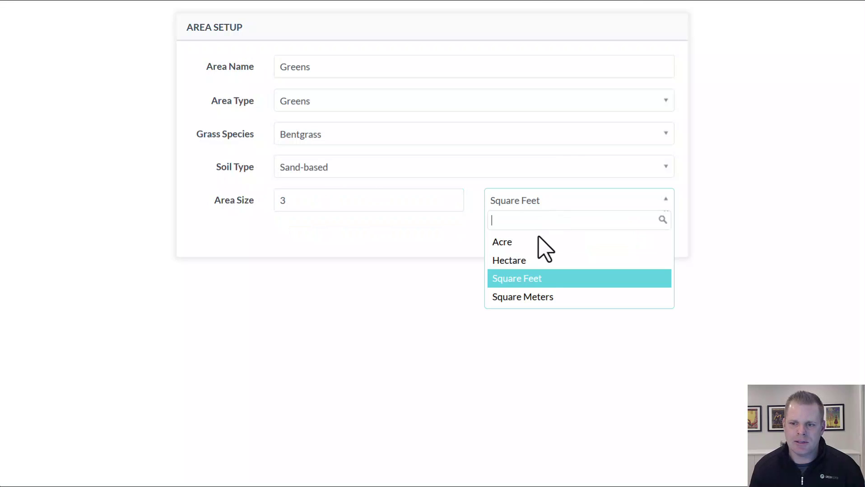
{"action": "left_click", "coordinate": [538, 241]}
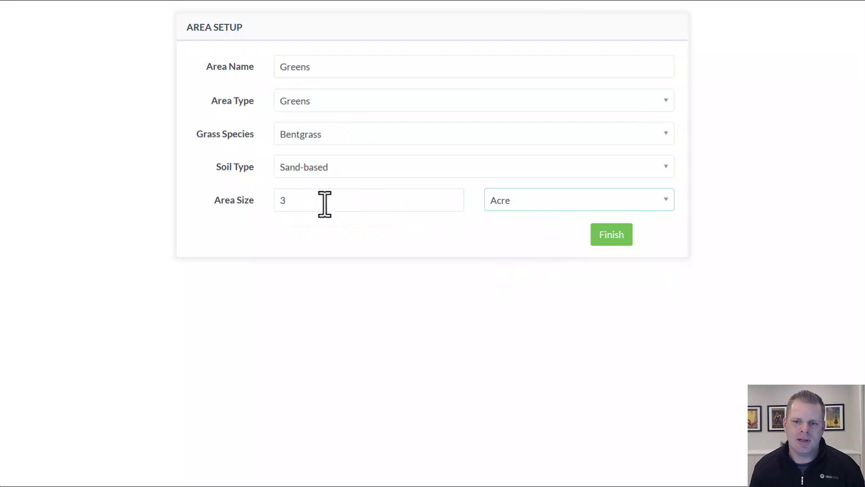
{"action": "left_click", "coordinate": [613, 242]}
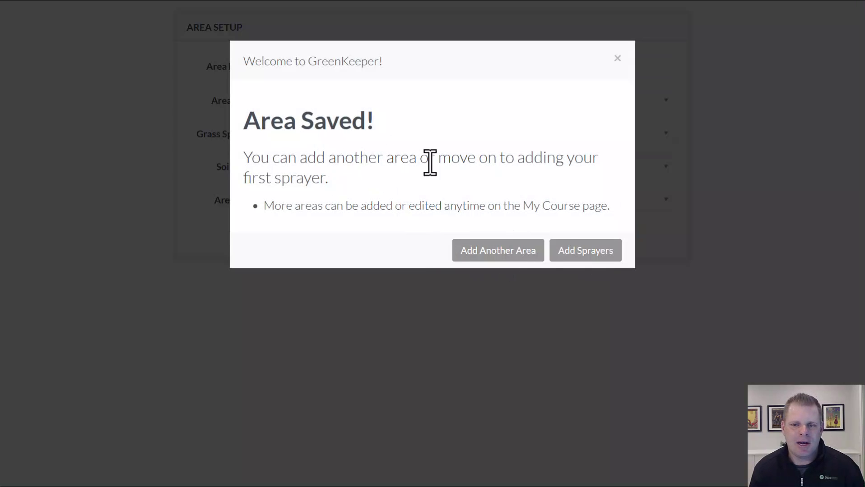
- Add another area named Fairways with area type Fairways
{"action": "left_click", "coordinate": [524, 255]}
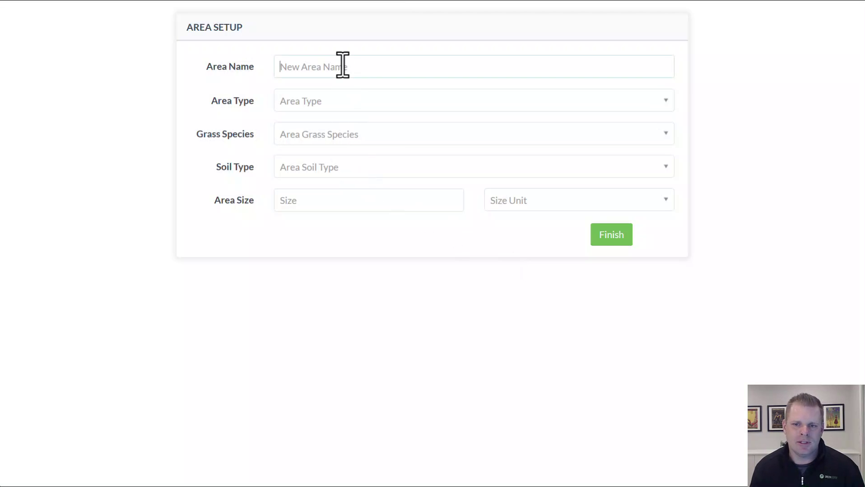
{"action": "left_click", "coordinate": [342, 66]}
{"action": "type", "text": "Fairways"}
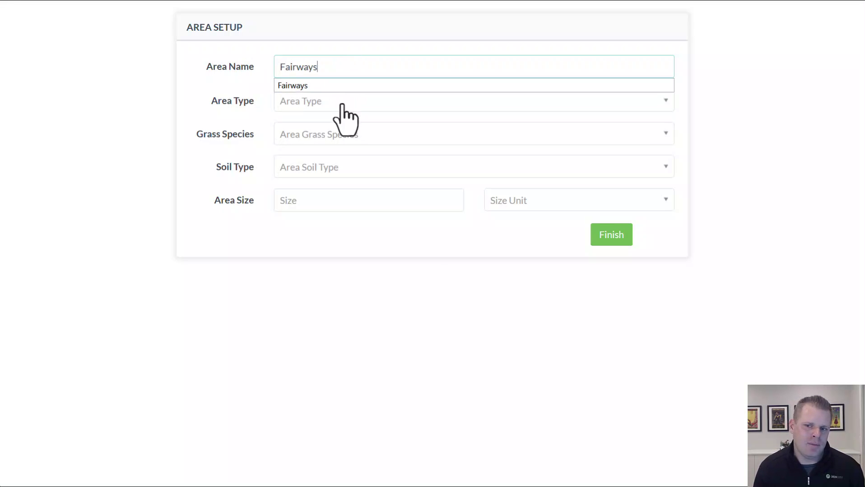
{"action": "left_click", "coordinate": [342, 102]}
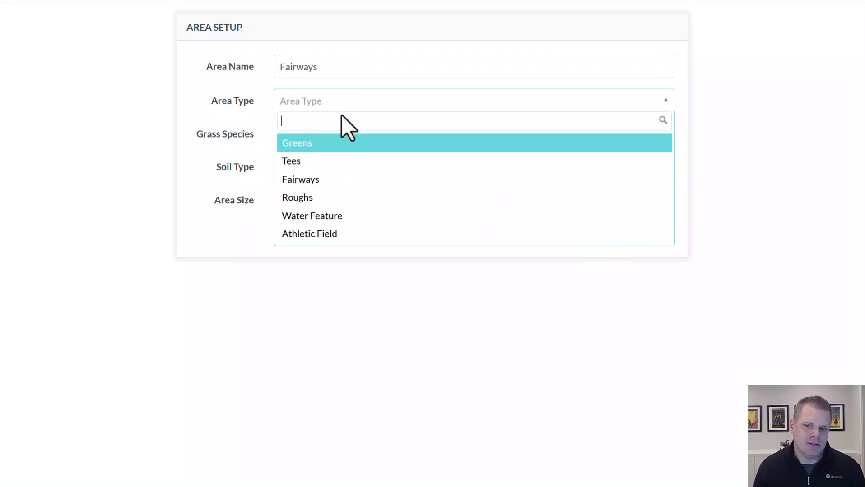
{"action": "left_click", "coordinate": [343, 181]}
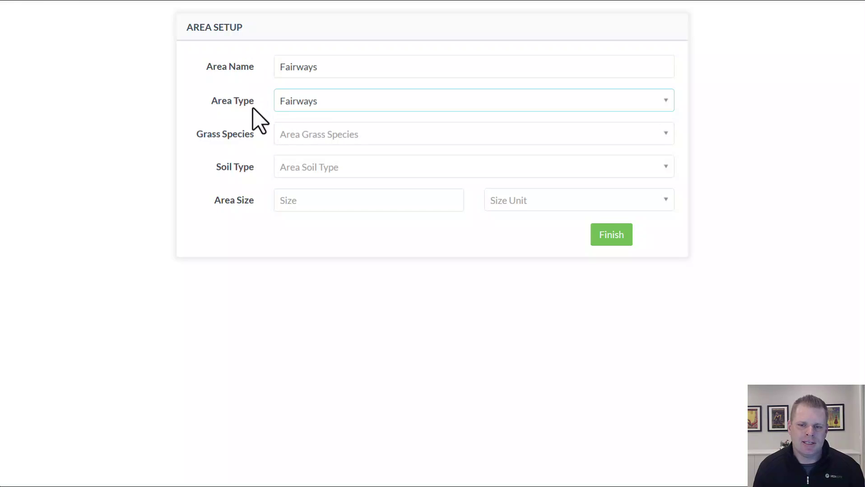
- Give it Mixed cool-season turfgrasses, Native Soil - Fine texture and 25 Acre, then save
{"action": "left_click", "coordinate": [312, 139]}
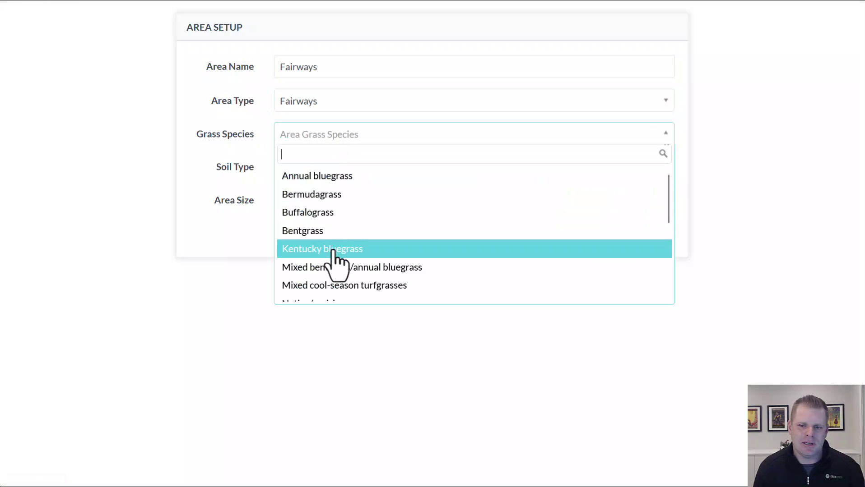
{"action": "left_click", "coordinate": [338, 285]}
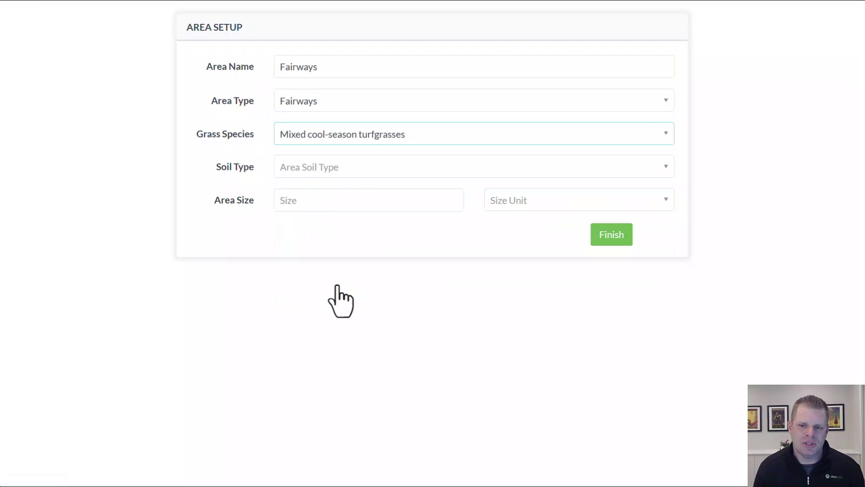
{"action": "left_click", "coordinate": [339, 167]}
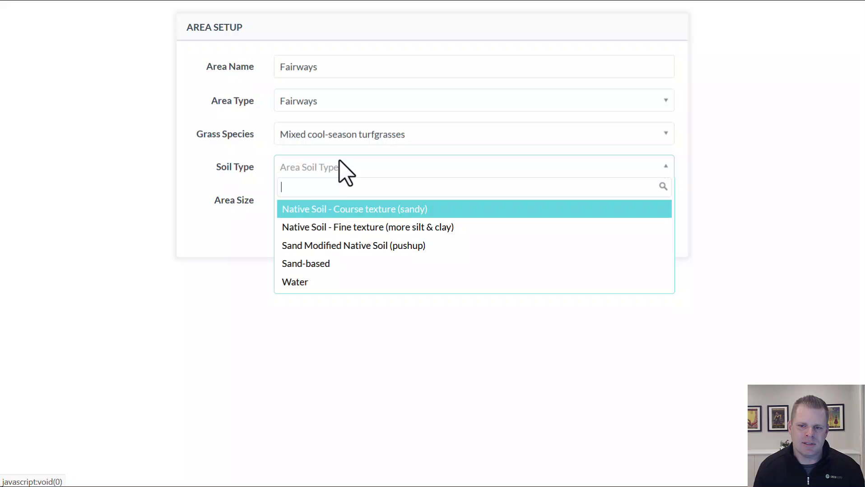
{"action": "left_click", "coordinate": [346, 230]}
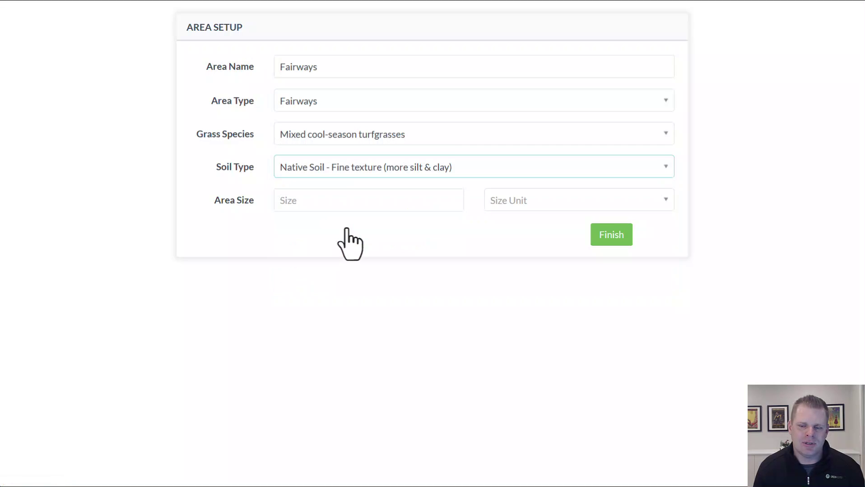
{"action": "left_click", "coordinate": [339, 201]}
{"action": "type", "text": "25"}
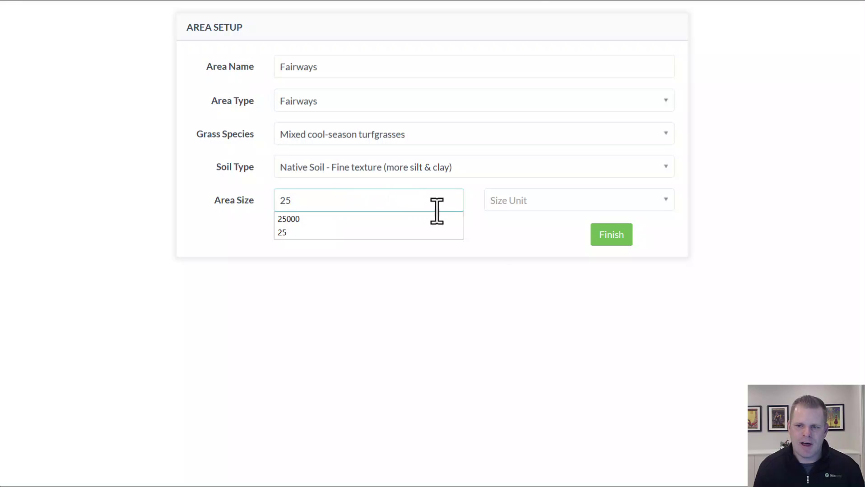
{"action": "left_click", "coordinate": [559, 208]}
{"action": "left_click", "coordinate": [550, 244]}
{"action": "left_click", "coordinate": [615, 239]}
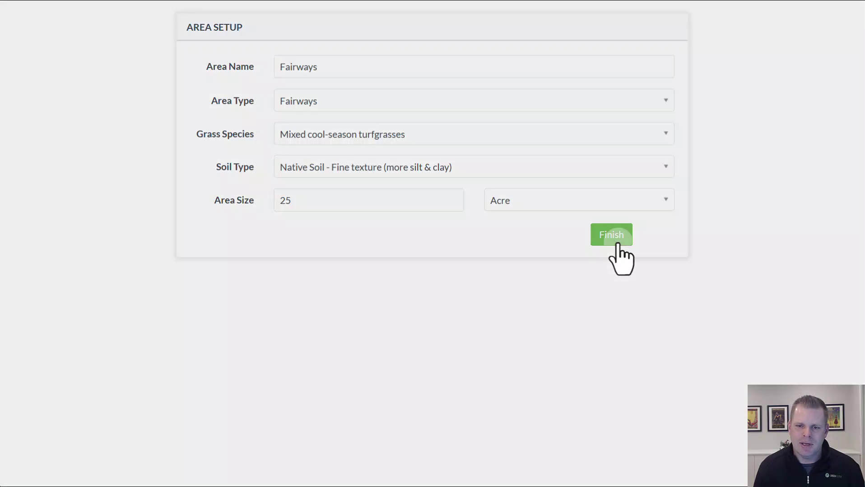
{"action": "left_click", "coordinate": [504, 244]}
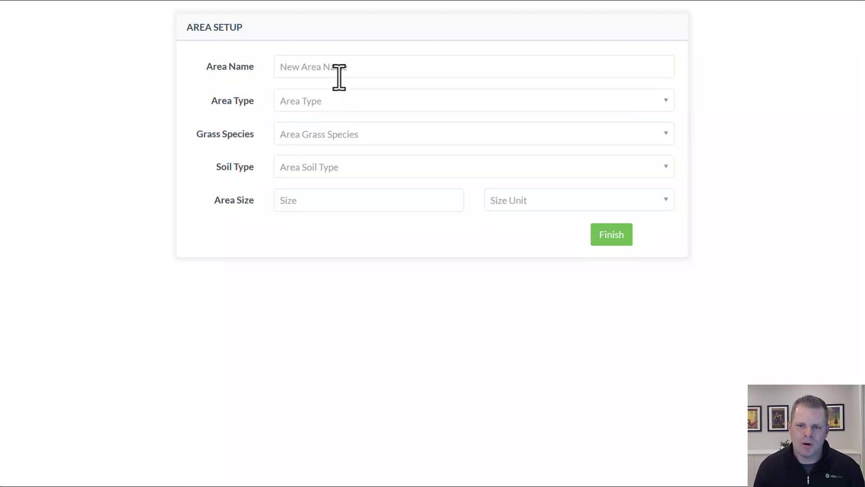
- Name the area Tees, type Tees, with Mixed bentgrass/annual bluegrass grass
{"action": "left_click", "coordinate": [342, 68]}
{"action": "type", "text": "Tees"}
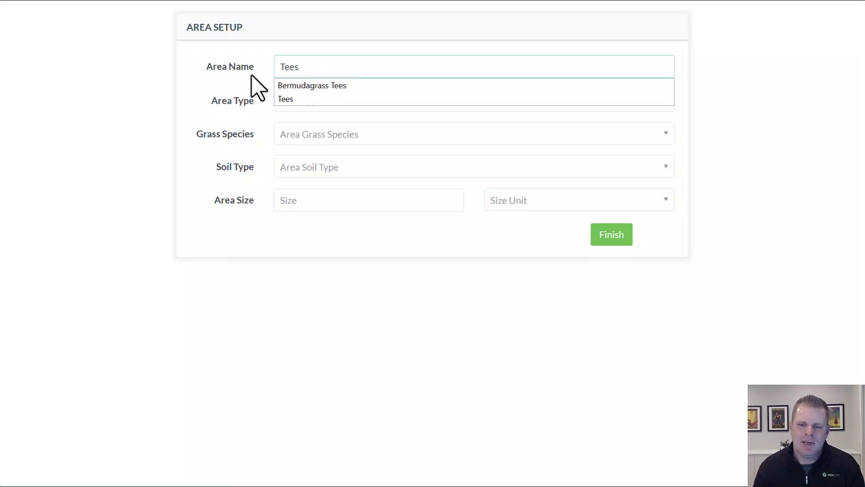
{"action": "left_click", "coordinate": [212, 112]}
{"action": "left_click", "coordinate": [307, 104]}
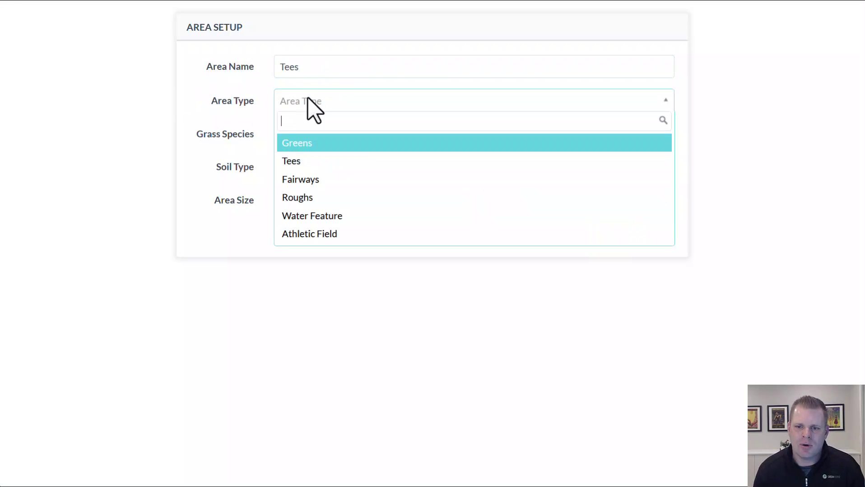
{"action": "left_click", "coordinate": [311, 161]}
{"action": "left_click", "coordinate": [326, 138]}
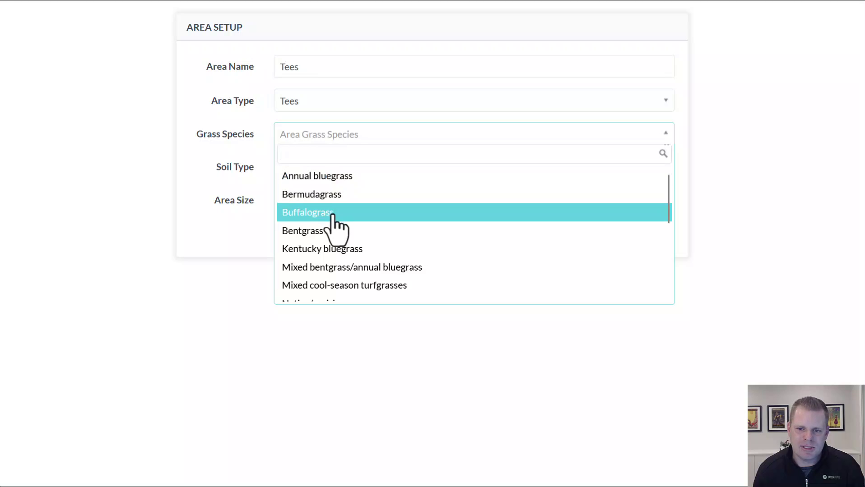
{"action": "left_click", "coordinate": [355, 267]}
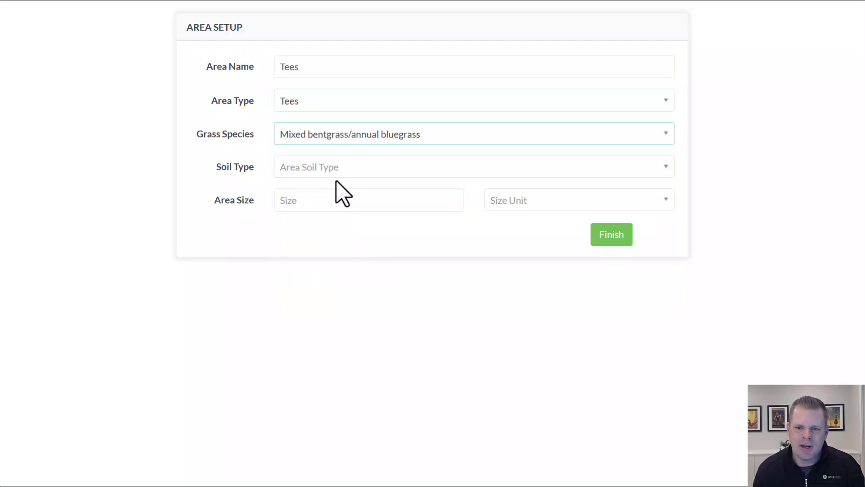
- Set soil to Sand Modified Native Soil (pushup), size 5 Acre, and save the area
{"action": "left_click", "coordinate": [339, 169]}
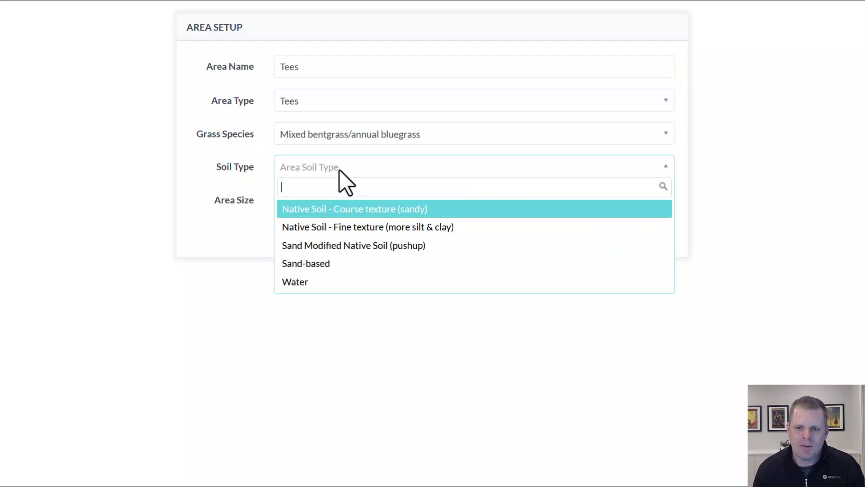
{"action": "left_click", "coordinate": [337, 247]}
{"action": "left_click", "coordinate": [363, 200]}
{"action": "type", "text": "5"}
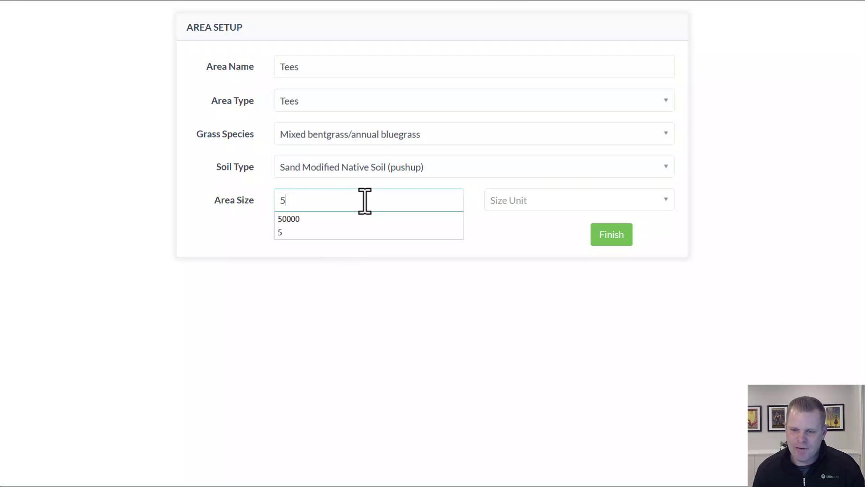
{"action": "left_click", "coordinate": [540, 201]}
{"action": "left_click", "coordinate": [543, 243]}
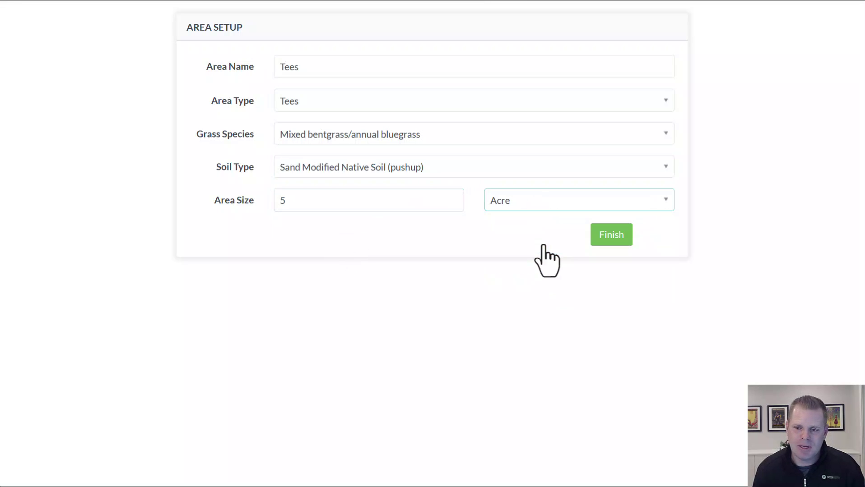
{"action": "left_click", "coordinate": [614, 240]}
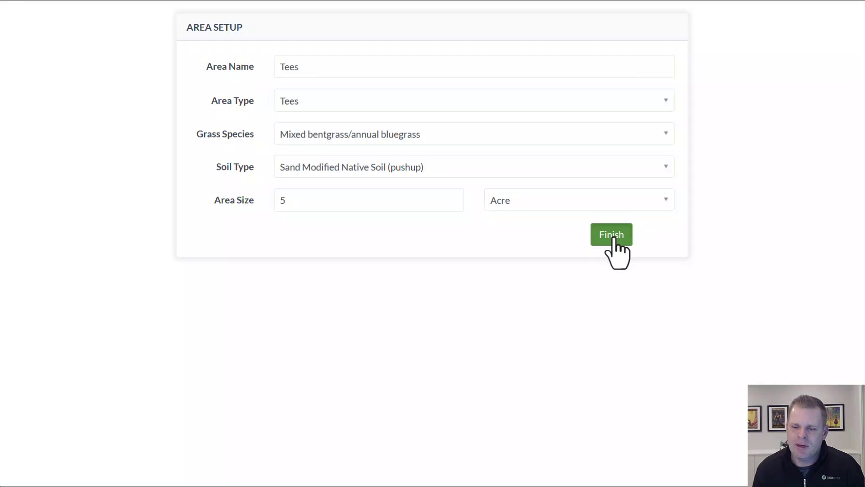
- Move on to sprayer setup and name the sprayer 'Toro 1750 - 80 GPA'
{"action": "left_click", "coordinate": [596, 258]}
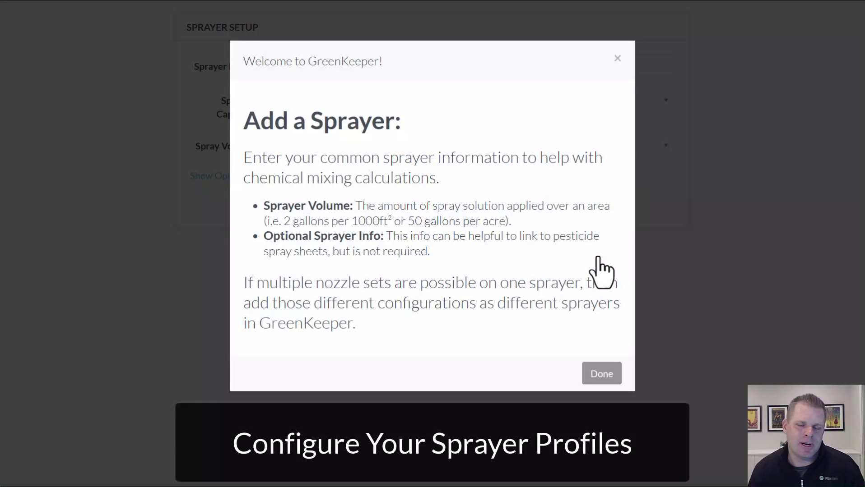
{"action": "left_click", "coordinate": [601, 374]}
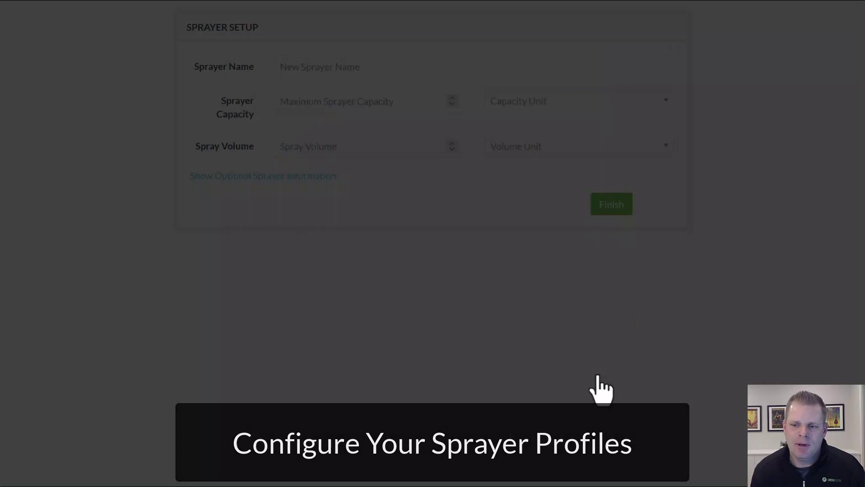
{"action": "left_click", "coordinate": [313, 64]}
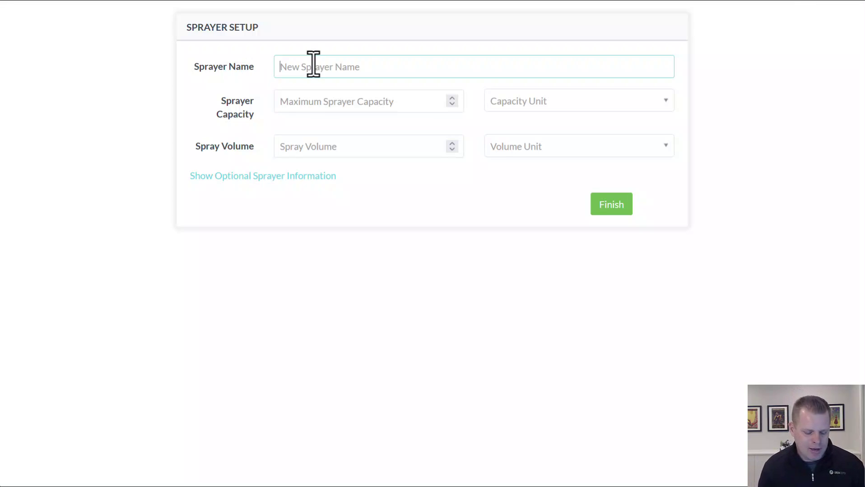
{"action": "type", "text": "Toro"}
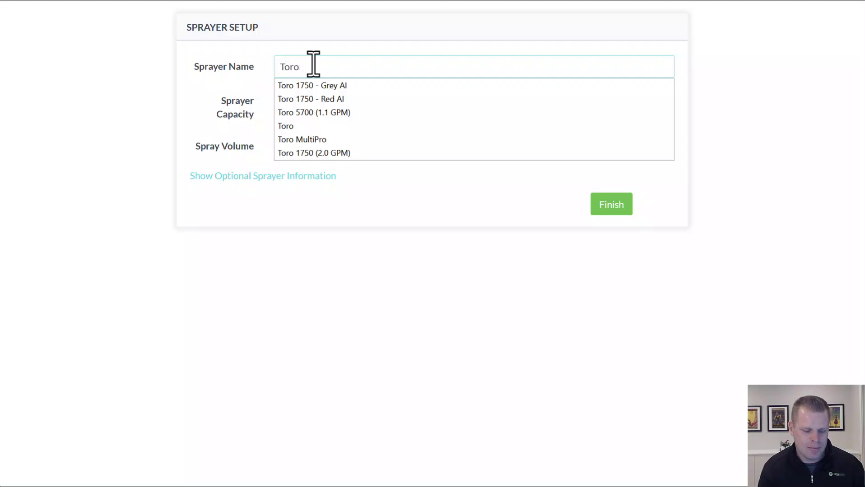
{"action": "type", "text": " 1750"}
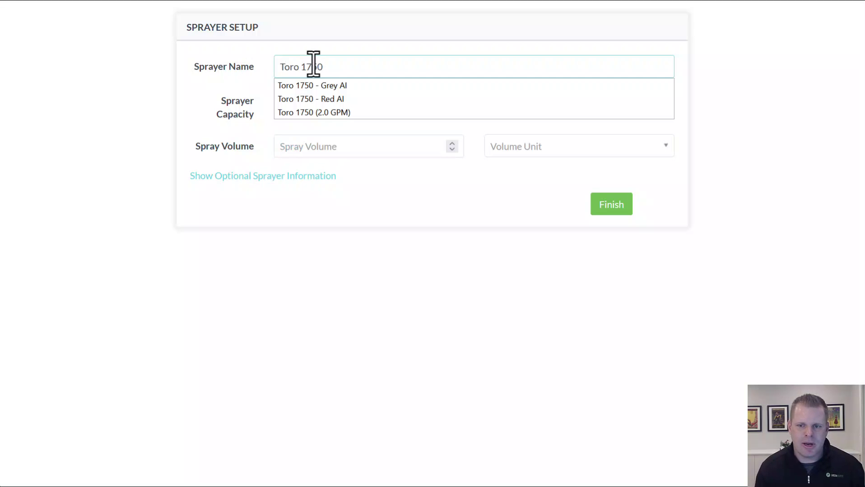
{"action": "type", "text": " -"}
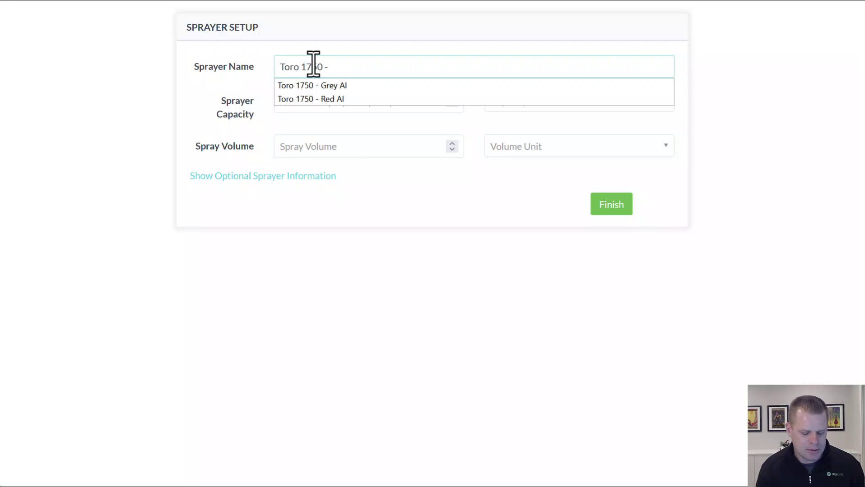
{"action": "type", "text": " 80 G"}
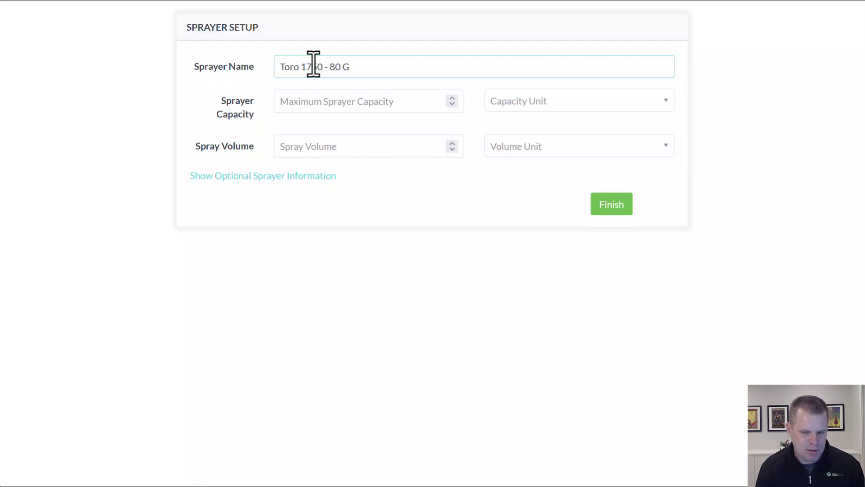
{"action": "type", "text": "PA"}
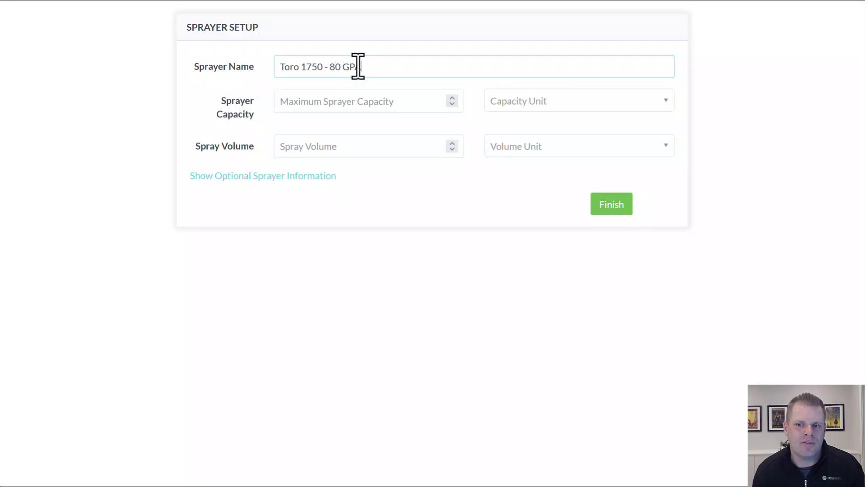
- Set capacity to 200 Gallons and spray volume to 80 Gallons per Acre, then save
{"action": "left_click", "coordinate": [348, 101]}
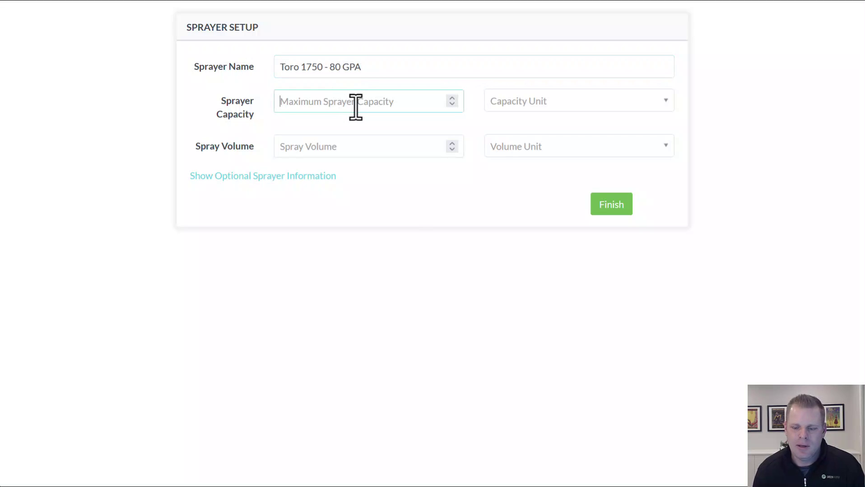
{"action": "type", "text": "200"}
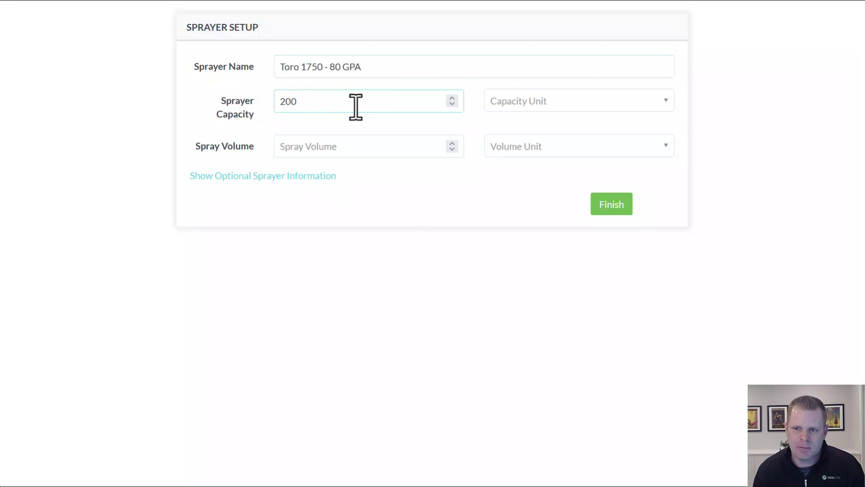
{"action": "left_click", "coordinate": [540, 101]}
{"action": "left_click", "coordinate": [541, 144]}
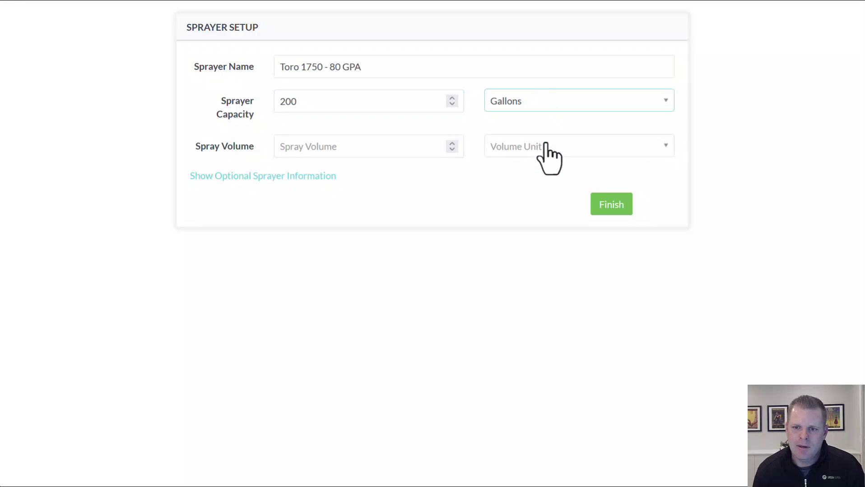
{"action": "left_click", "coordinate": [361, 149]}
{"action": "type", "text": "80"}
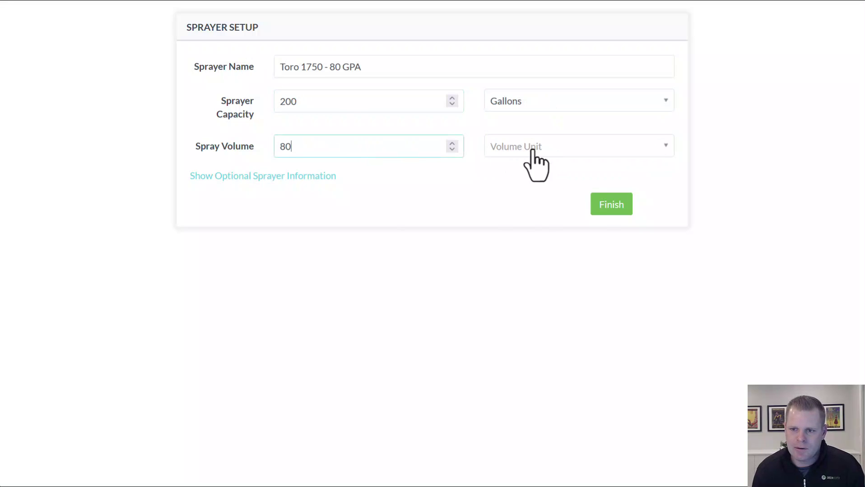
{"action": "left_click", "coordinate": [534, 152]}
{"action": "left_click", "coordinate": [528, 207]}
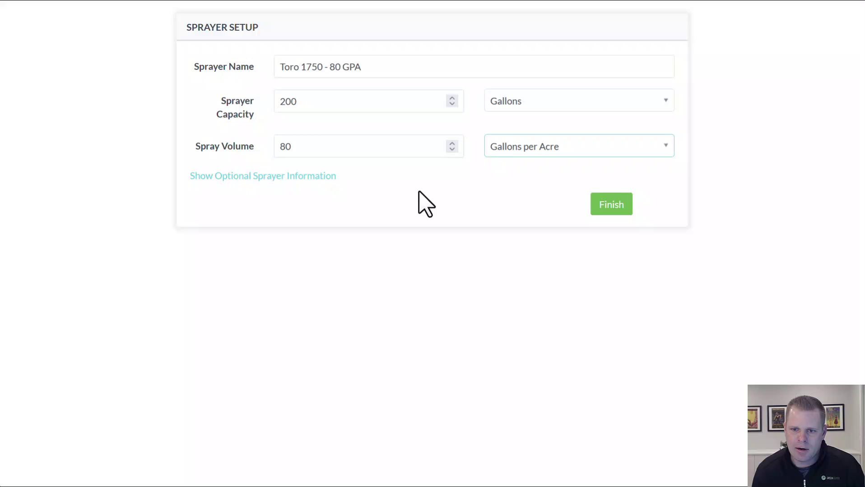
{"action": "left_click", "coordinate": [226, 175]}
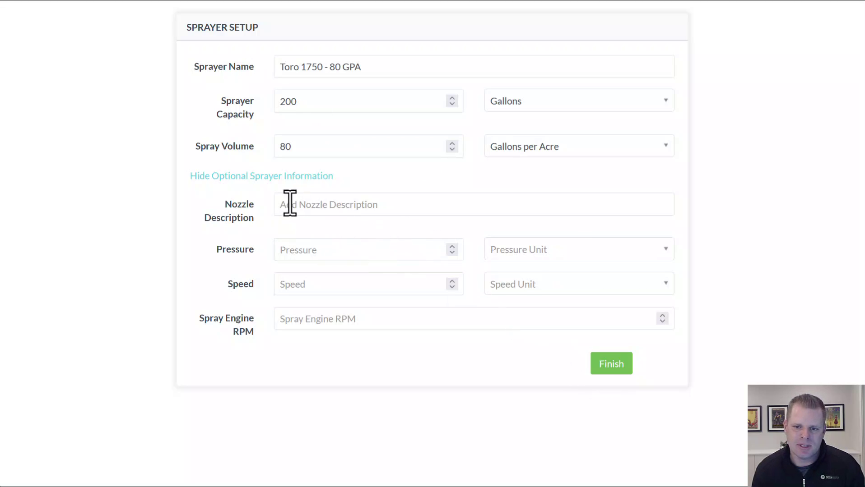
{"action": "left_click", "coordinate": [277, 177]}
{"action": "left_click", "coordinate": [610, 208]}
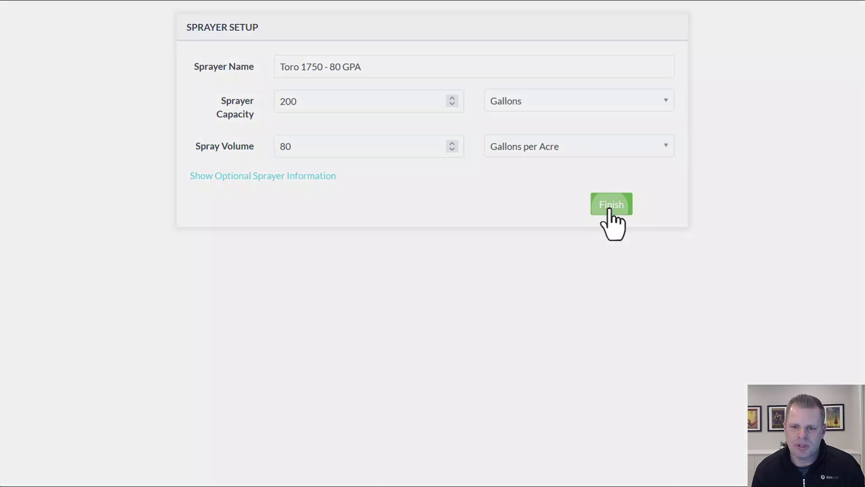
- Add another sprayer named 'Toro 1750 - 1.0 GPM' with 200 Gallons capacity
{"action": "left_click", "coordinate": [538, 271]}
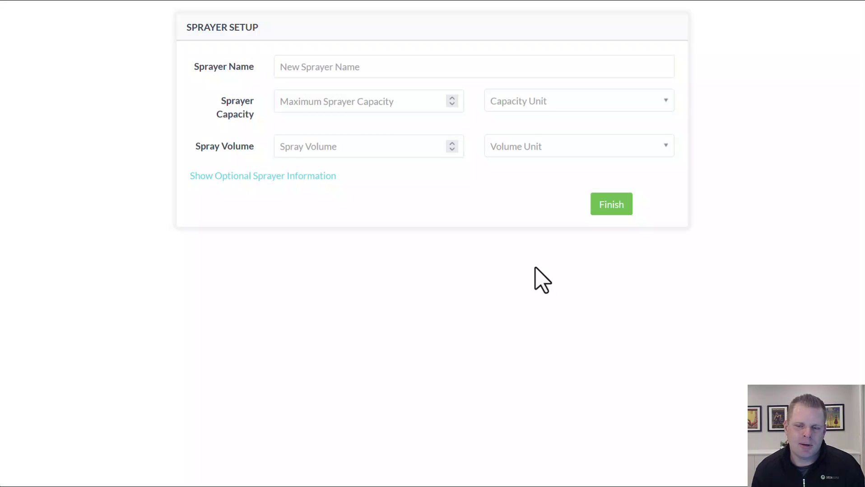
{"action": "left_click", "coordinate": [355, 68]}
{"action": "type", "text": "To"}
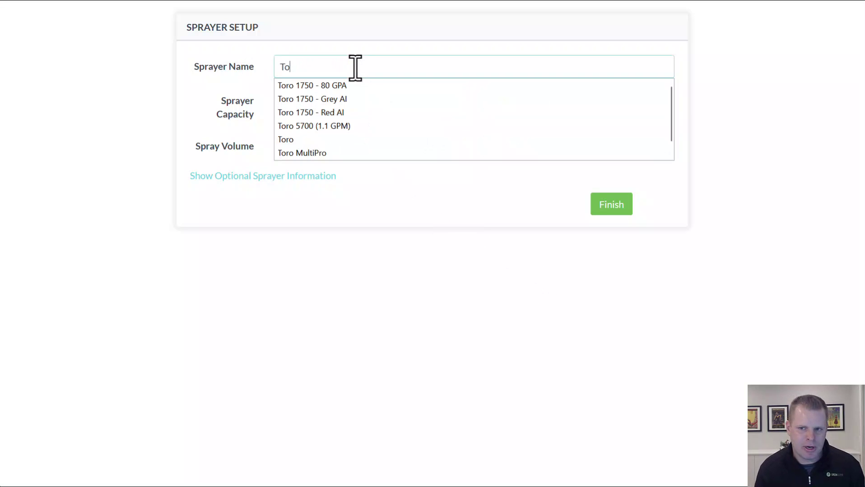
{"action": "type", "text": "ro 17"}
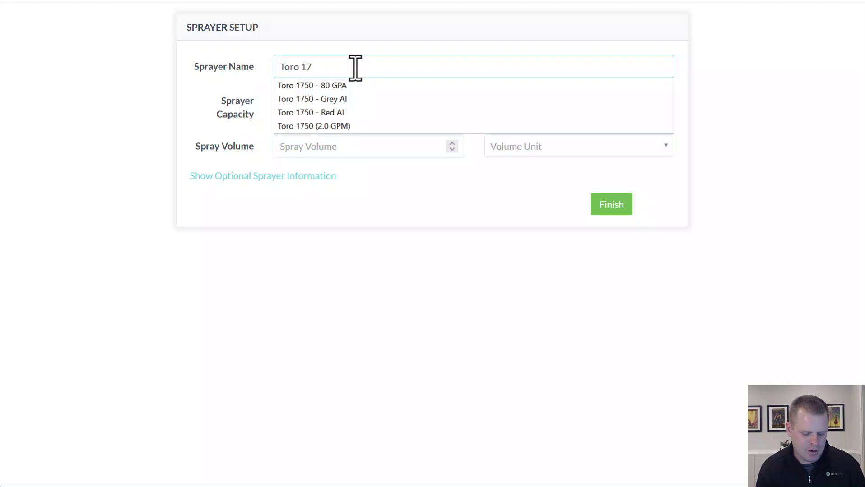
{"action": "type", "text": "50 -"}
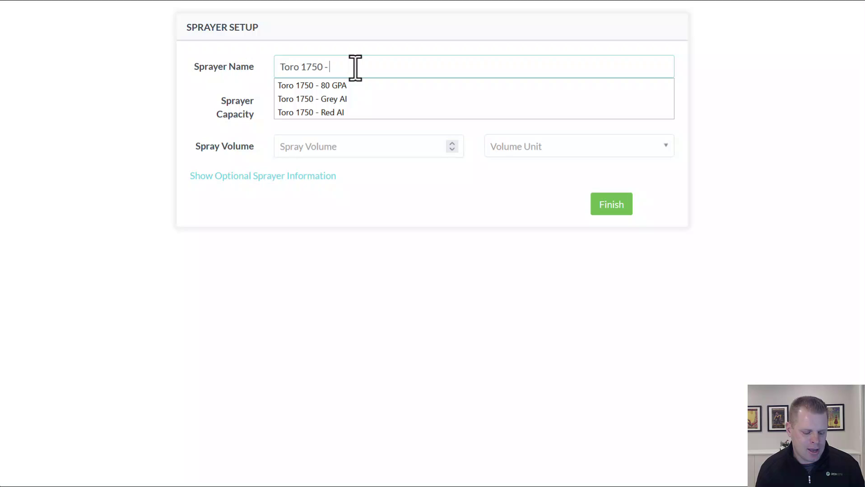
{"action": "type", "text": " 1.0"}
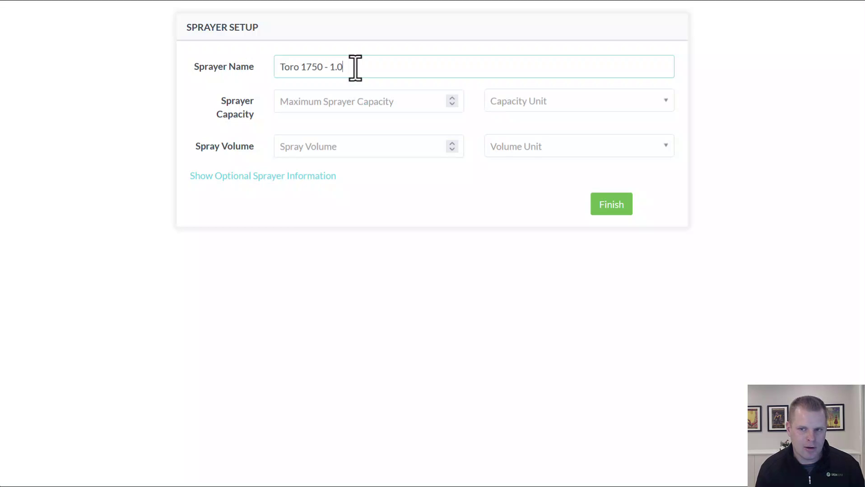
{"action": "type", "text": " G"}
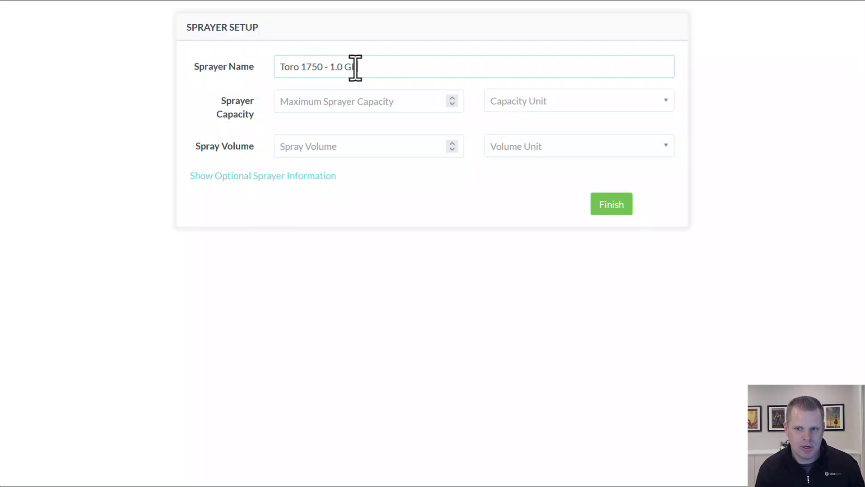
{"action": "type", "text": "PM"}
{"action": "left_click", "coordinate": [357, 101]}
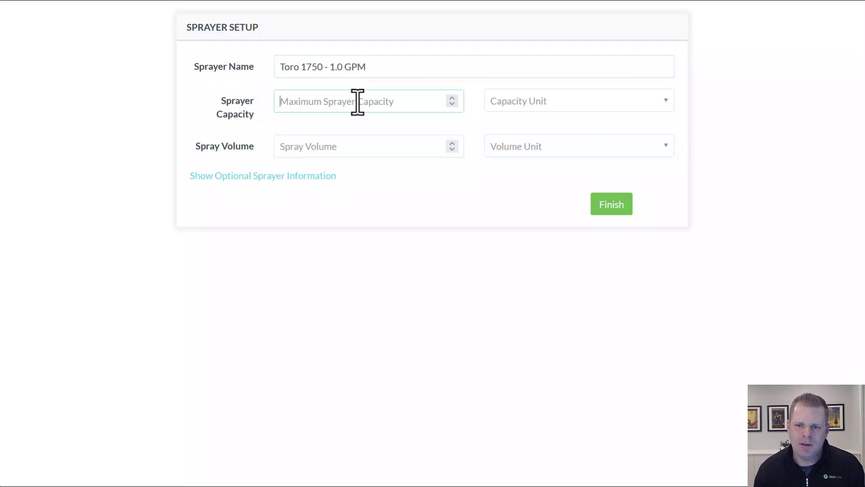
{"action": "type", "text": "200"}
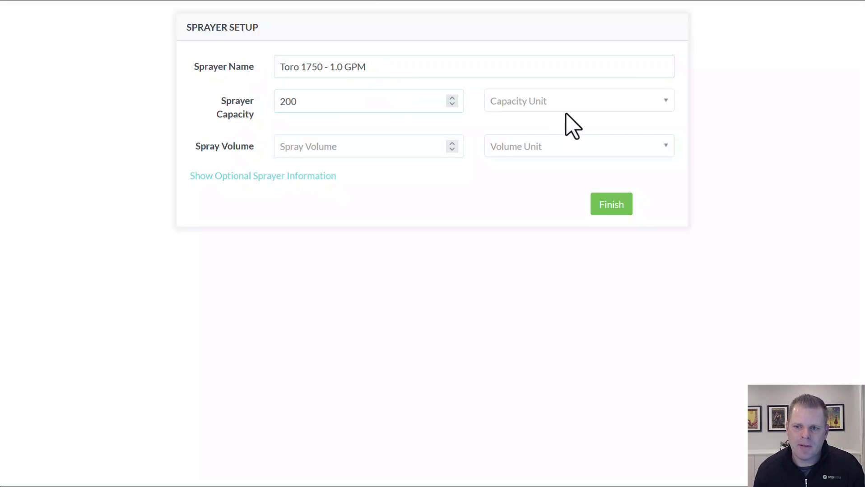
{"action": "left_click", "coordinate": [565, 126]}
{"action": "left_click", "coordinate": [563, 142]}
- Set spray volume to 1 Gallon per 1000 Square Feet and save the sprayer
{"action": "left_click", "coordinate": [373, 152]}
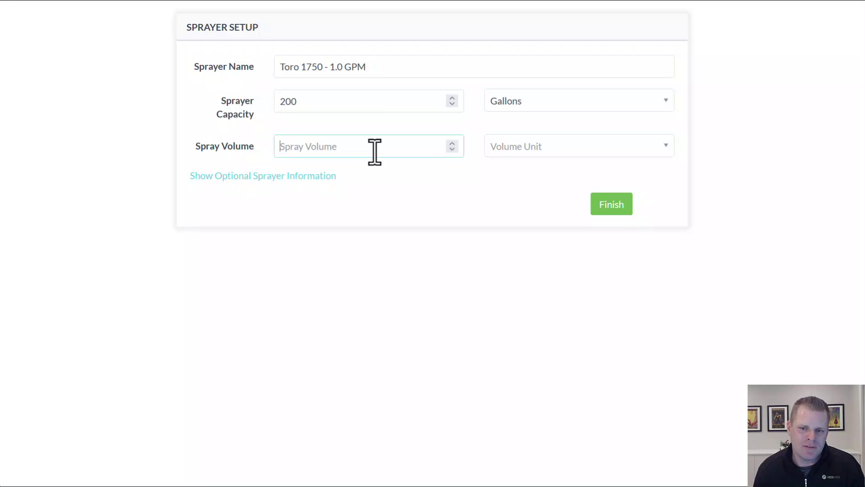
{"action": "type", "text": "1"}
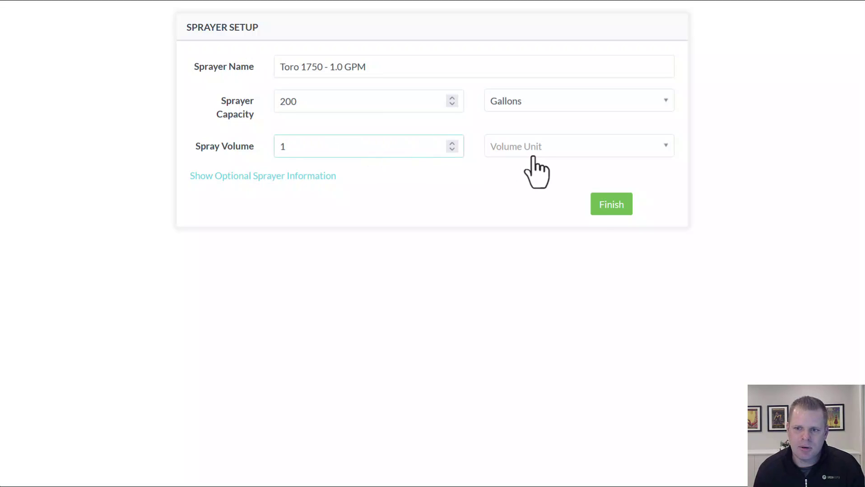
{"action": "left_click", "coordinate": [546, 153]}
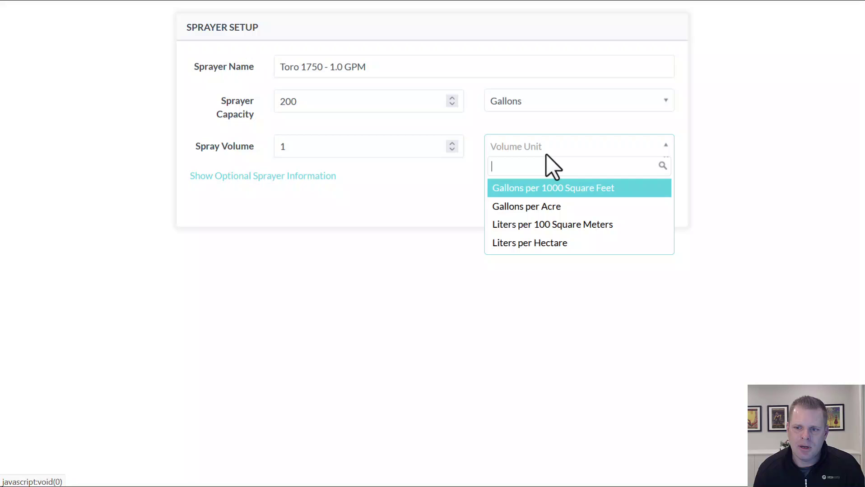
{"action": "left_click", "coordinate": [555, 188]}
{"action": "left_click", "coordinate": [613, 203]}
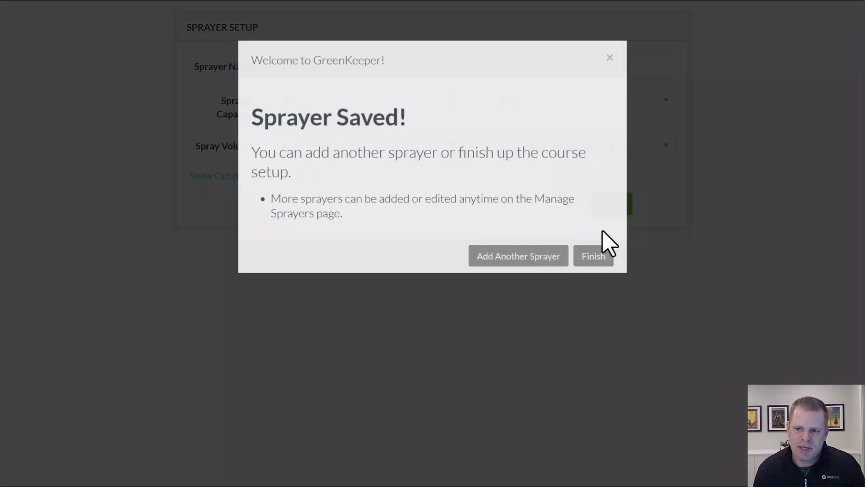
- Finish without another sprayer and confirm Setup Complete to open the Training Course Dashboard
{"action": "left_click", "coordinate": [595, 265]}
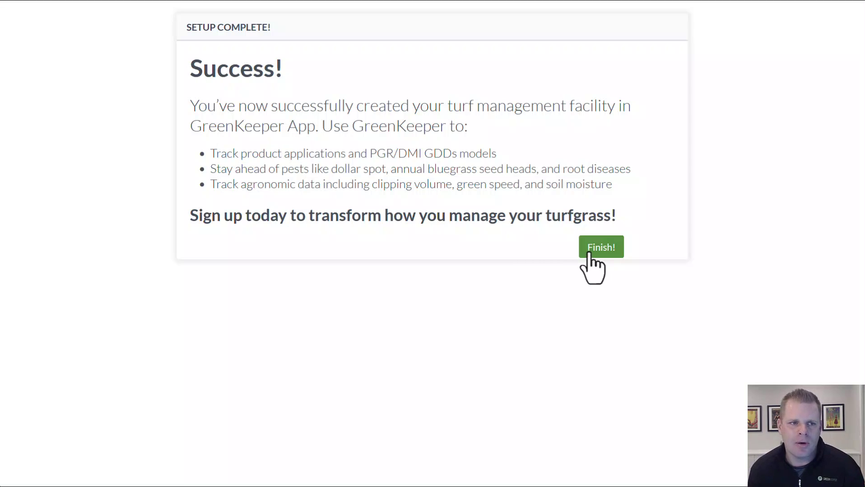
{"action": "left_click", "coordinate": [594, 254]}
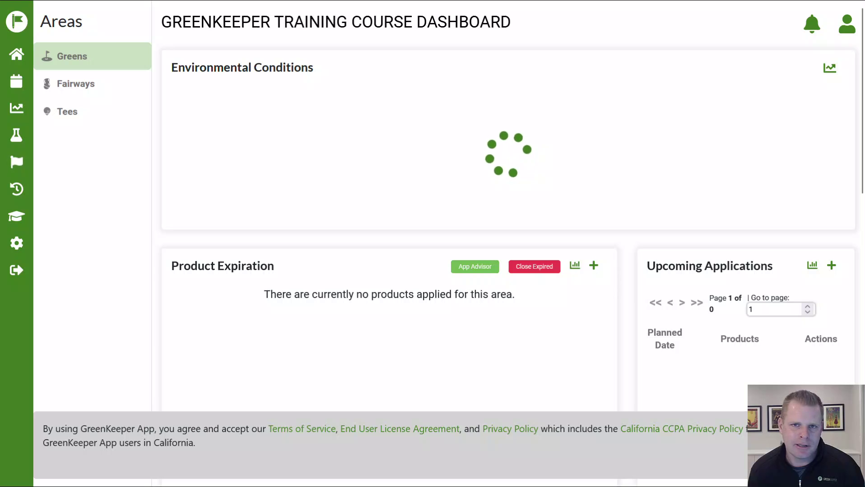
- Dismiss the terms-of-service notice and scroll through the Greens dashboard conditions
{"action": "left_click", "coordinate": [789, 445]}
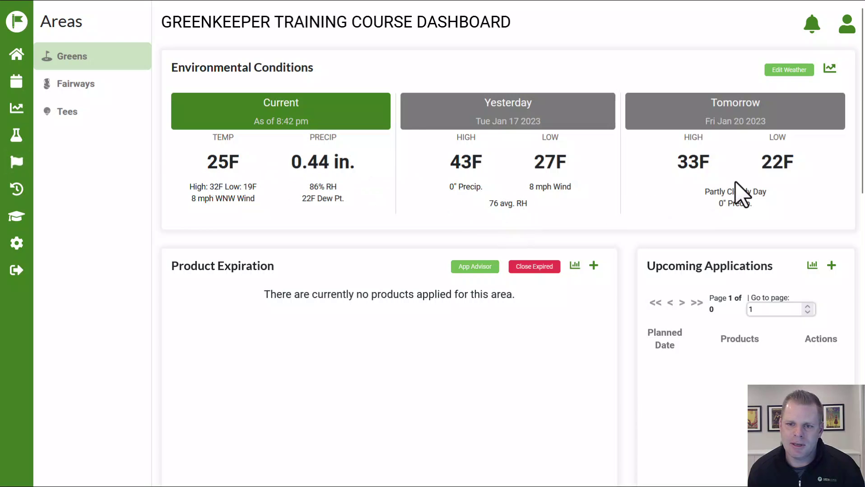
{"action": "scroll", "coordinate": [742, 194], "scroll_direction": "down", "scroll_amount": 2}
{"action": "scroll", "coordinate": [744, 191], "scroll_direction": "down", "scroll_amount": 2}
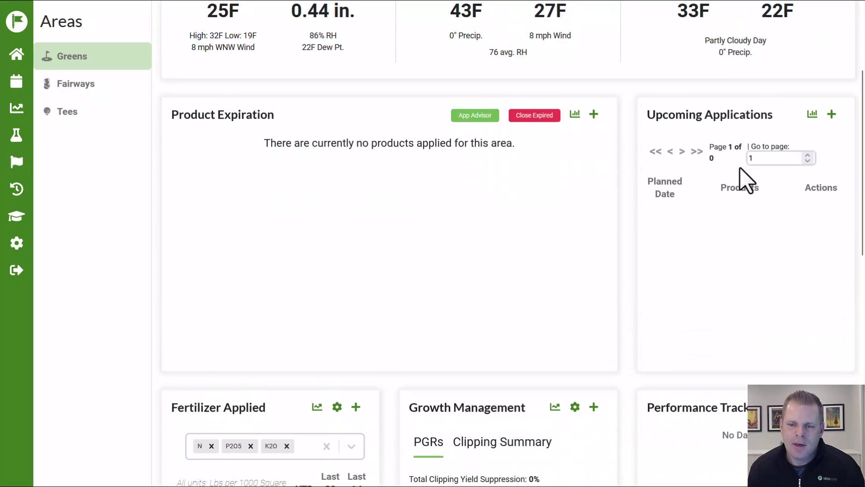
{"action": "scroll", "coordinate": [637, 264], "scroll_direction": "down", "scroll_amount": 8}
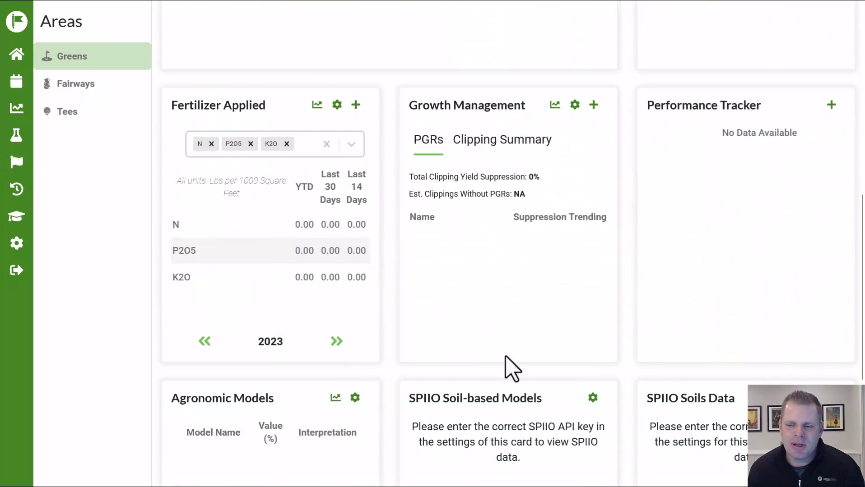
{"action": "scroll", "coordinate": [523, 363], "scroll_direction": "down", "scroll_amount": 4}
{"action": "scroll", "coordinate": [524, 349], "scroll_direction": "up", "scroll_amount": 11}
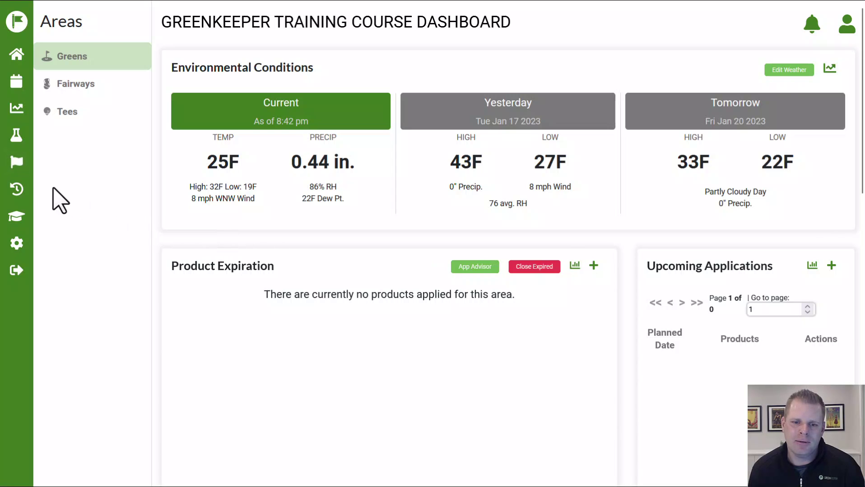
- Go through the Course Management menu to the My Course page
{"action": "left_click", "coordinate": [17, 163]}
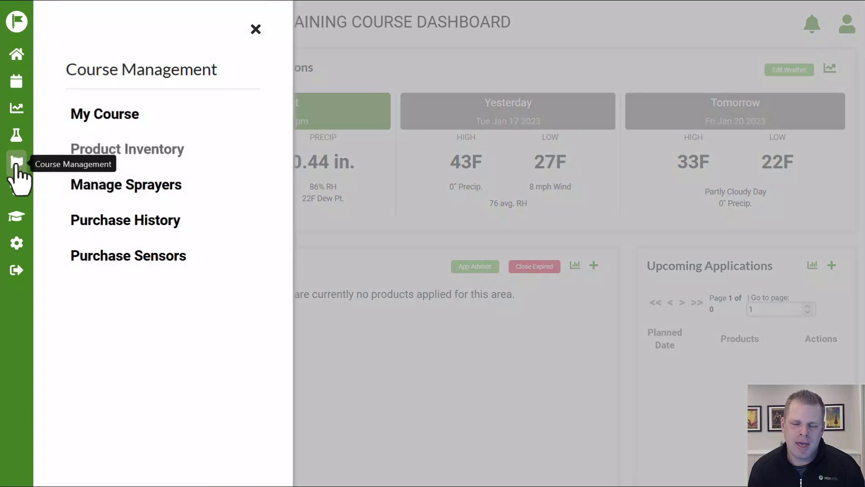
{"action": "left_click", "coordinate": [118, 150]}
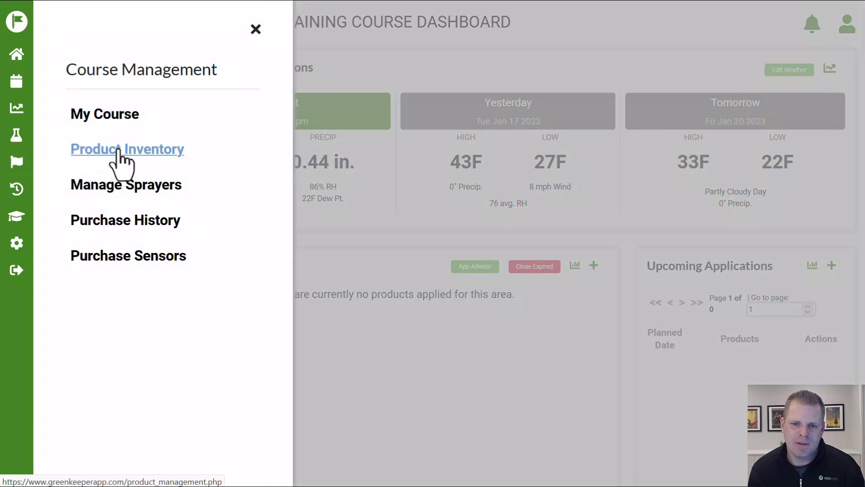
{"action": "left_click", "coordinate": [255, 29]}
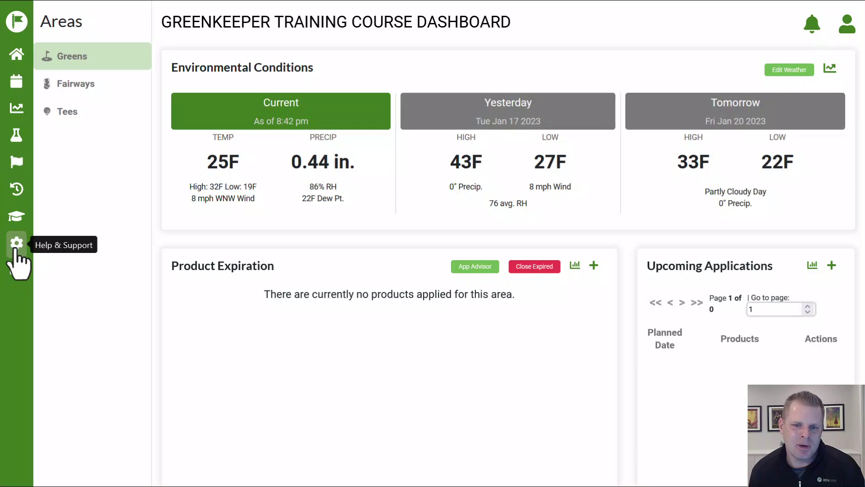
{"action": "left_click", "coordinate": [18, 170]}
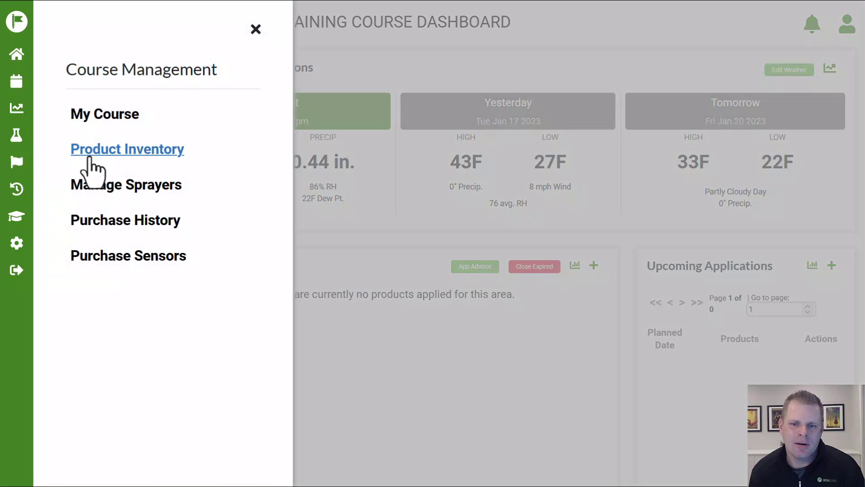
{"action": "left_click", "coordinate": [112, 156]}
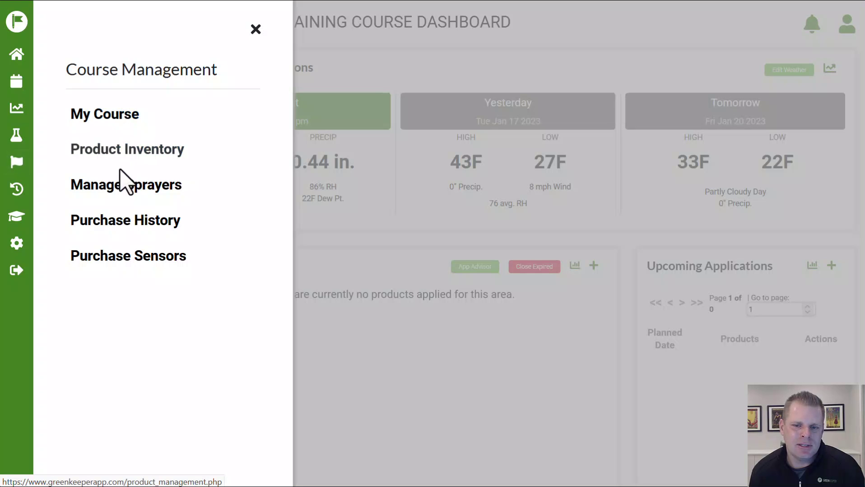
{"action": "left_click", "coordinate": [104, 116]}
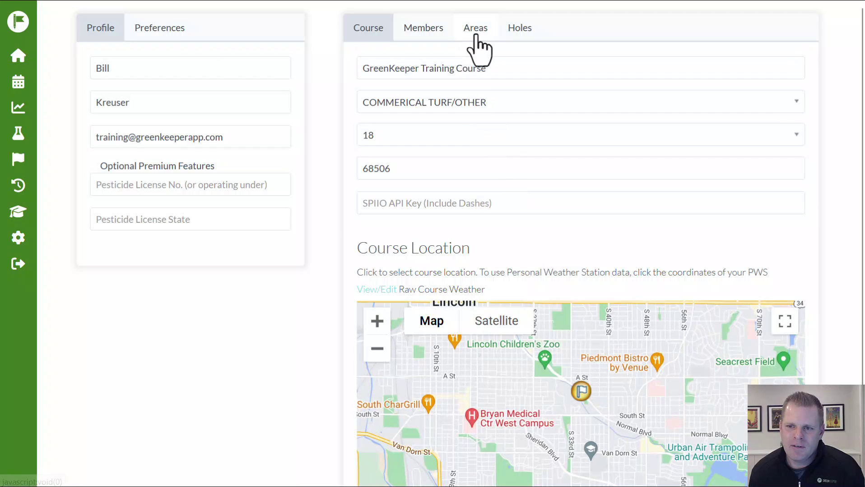
- List the Fairways, Greens and Tees areas, then go to Product Inventory
{"action": "left_click", "coordinate": [476, 28]}
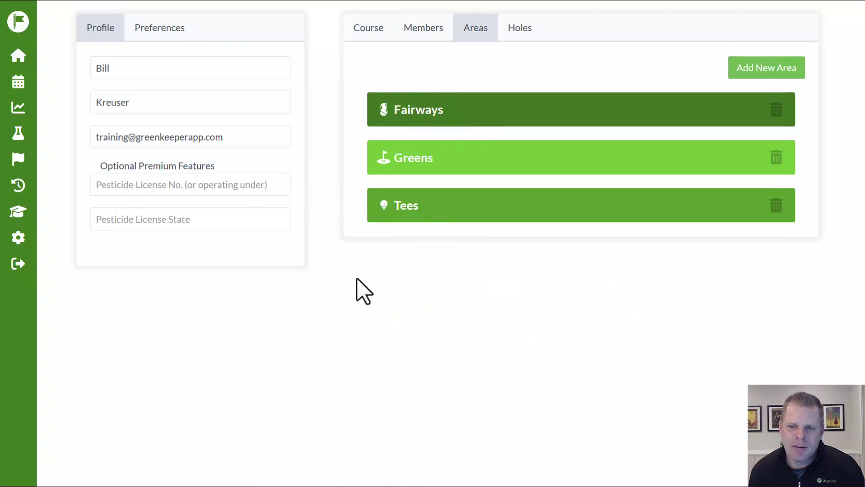
{"action": "left_click", "coordinate": [19, 166]}
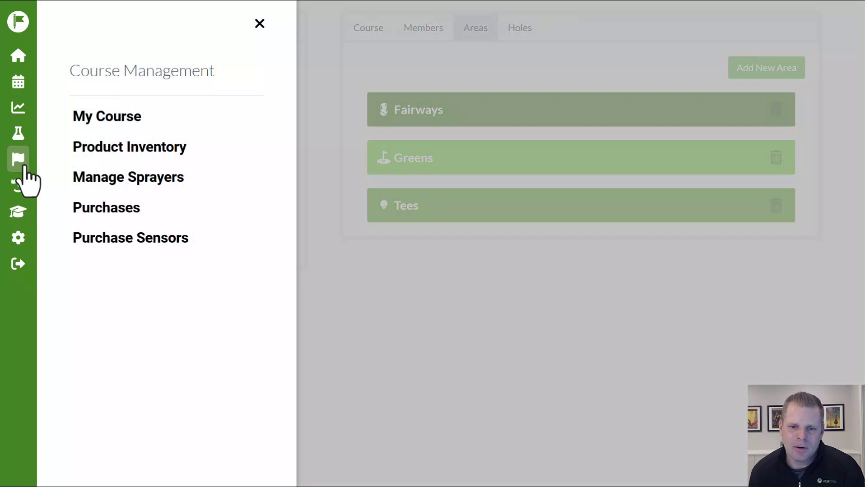
{"action": "left_click", "coordinate": [126, 152]}
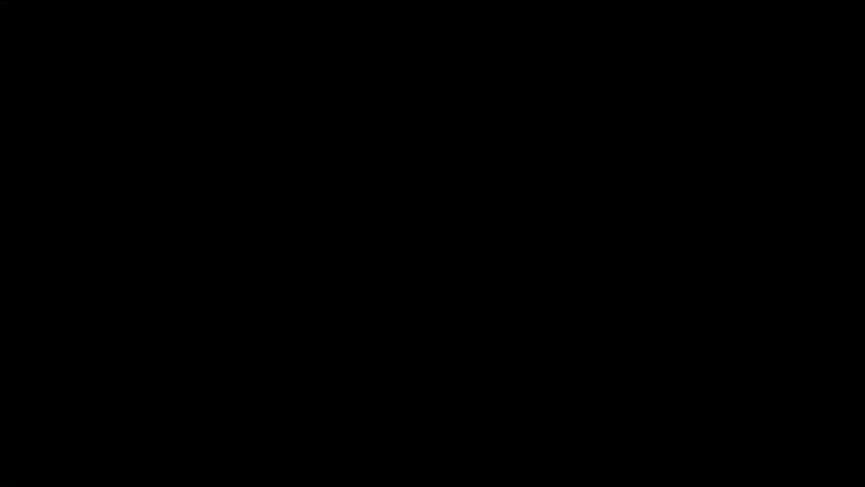